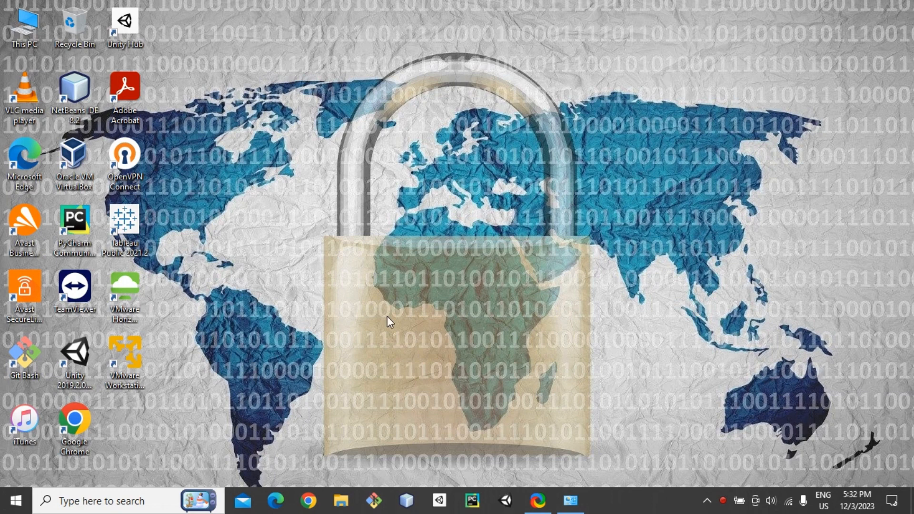
# Start Google Chrome from the taskbar to get a new blank tab.
pyautogui.click(306, 498)
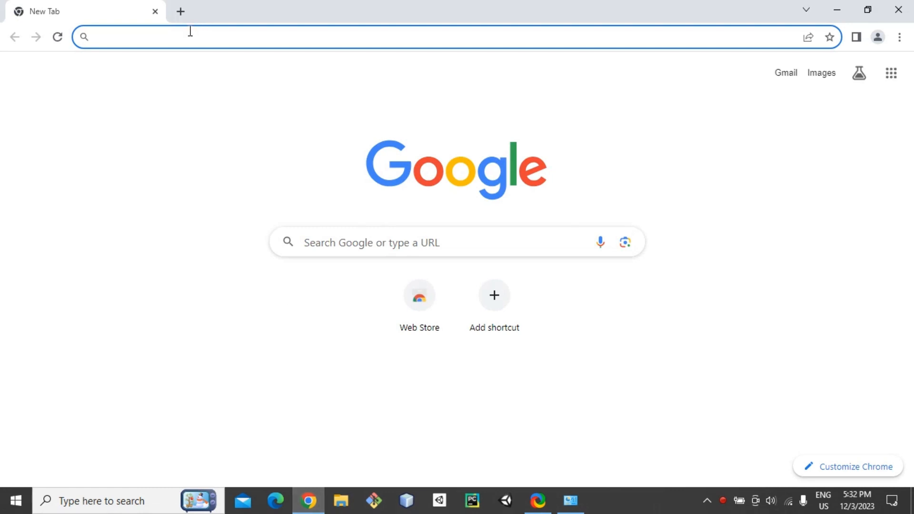
# Search Google for 'kali linux download' and go to the kali.org 'Get Kali' page.
pyautogui.write('kali ')
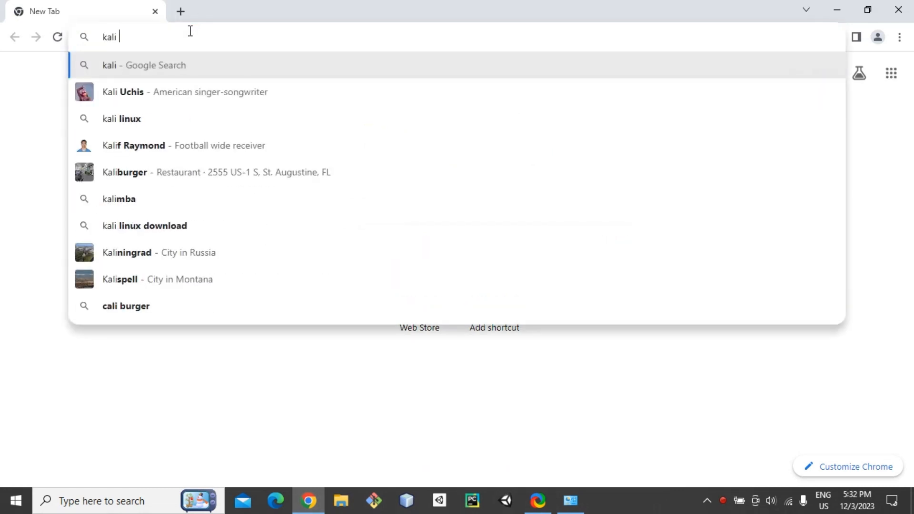
pyautogui.write('linu')
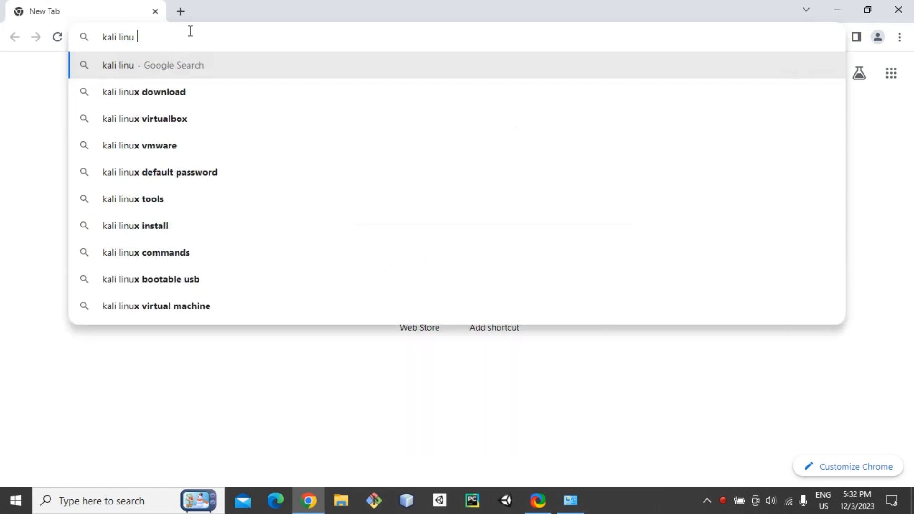
pyautogui.write('x download')
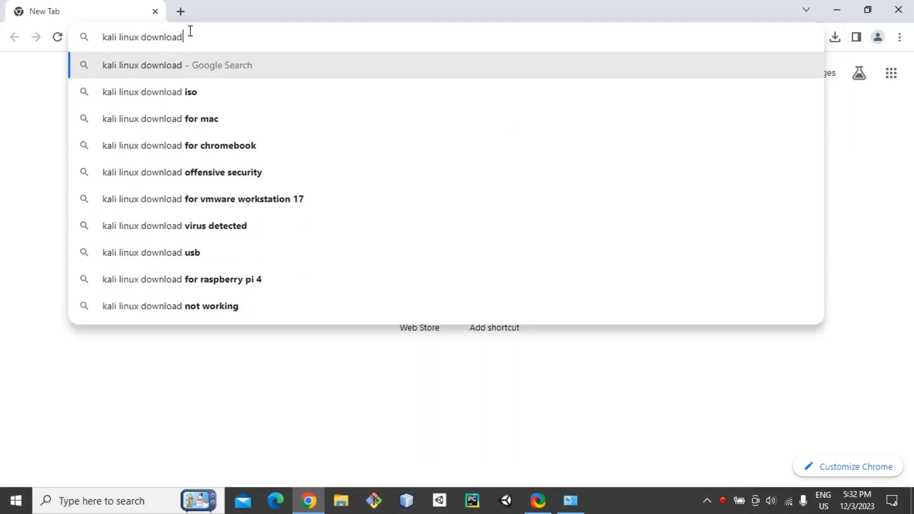
pyautogui.press('Return')
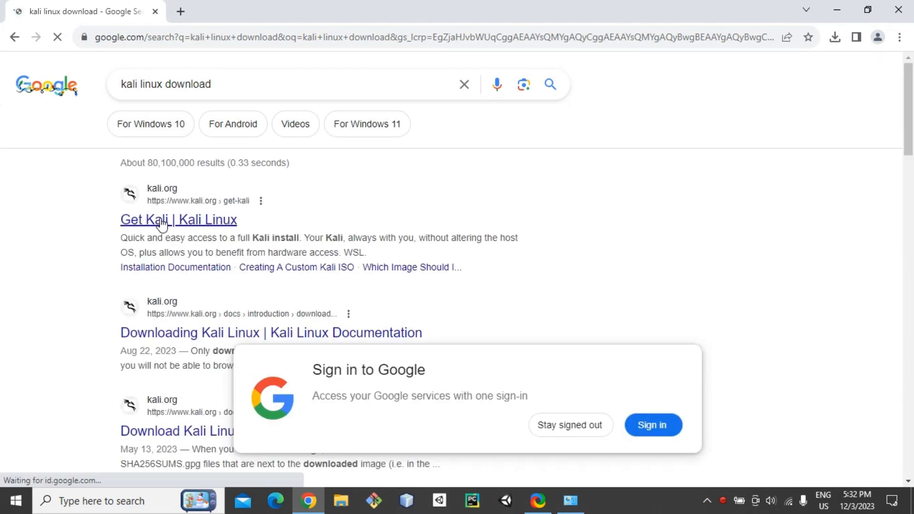
pyautogui.click(162, 223)
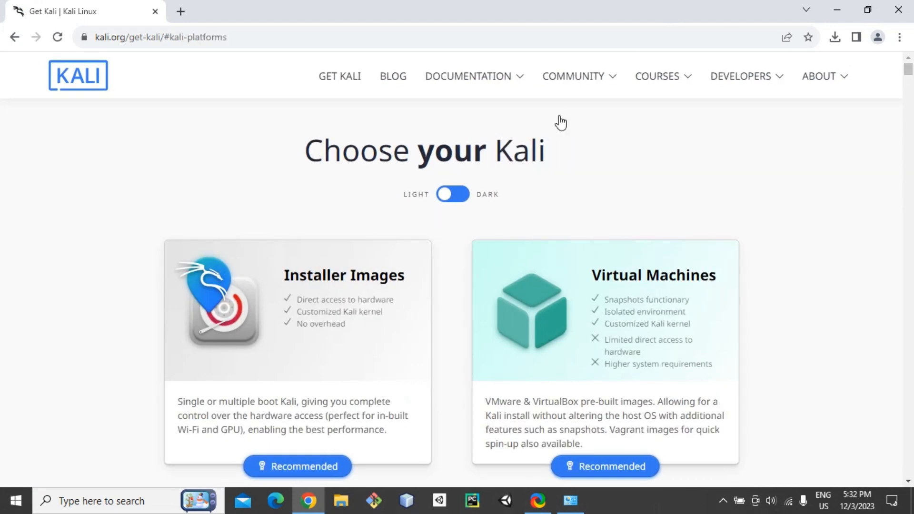
# Scroll kali.org down to Installer Images, showing the recommended 3.9G 64-bit 2023.3 Installer.
pyautogui.moveTo(481, 82)
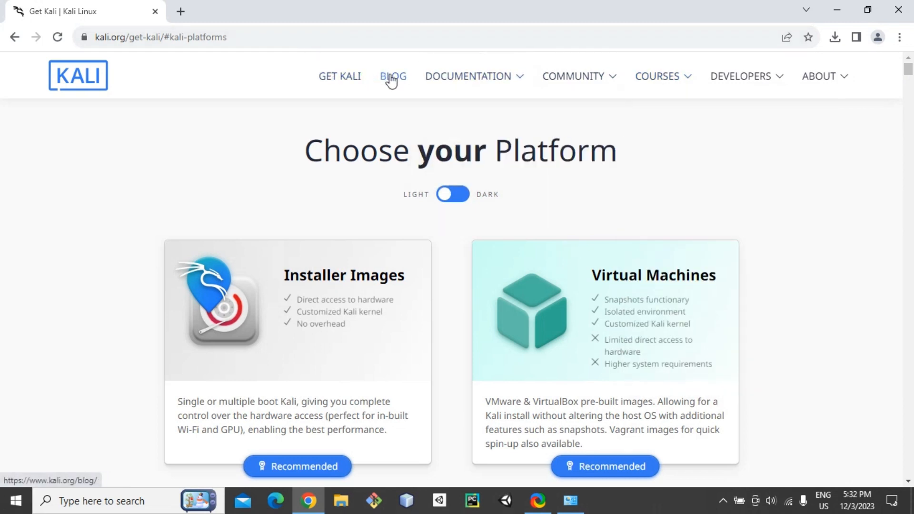
pyautogui.moveTo(612, 77)
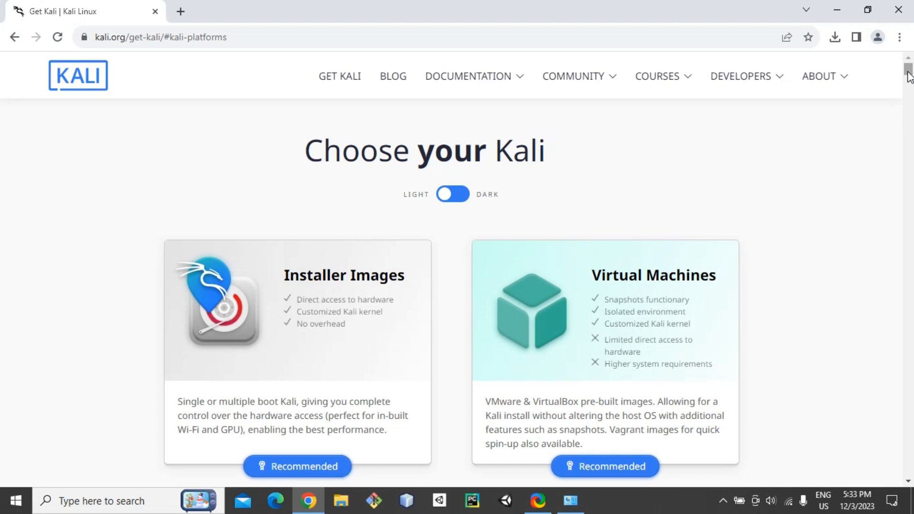
pyautogui.scroll(-1, 908, 79)
pyautogui.scroll(-7, 908, 78)
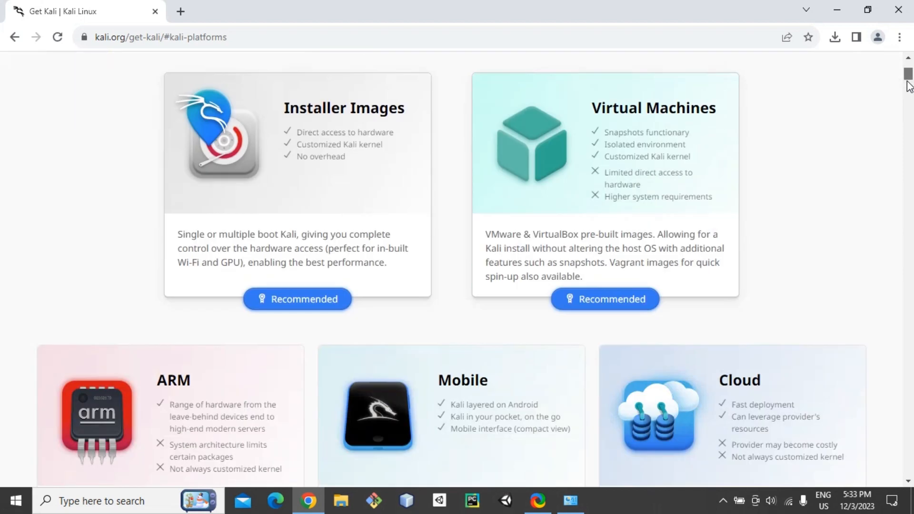
pyautogui.scroll(3, 909, 80)
pyautogui.scroll(1, 908, 79)
pyautogui.moveTo(908, 81); pyautogui.dragTo(909, 106)
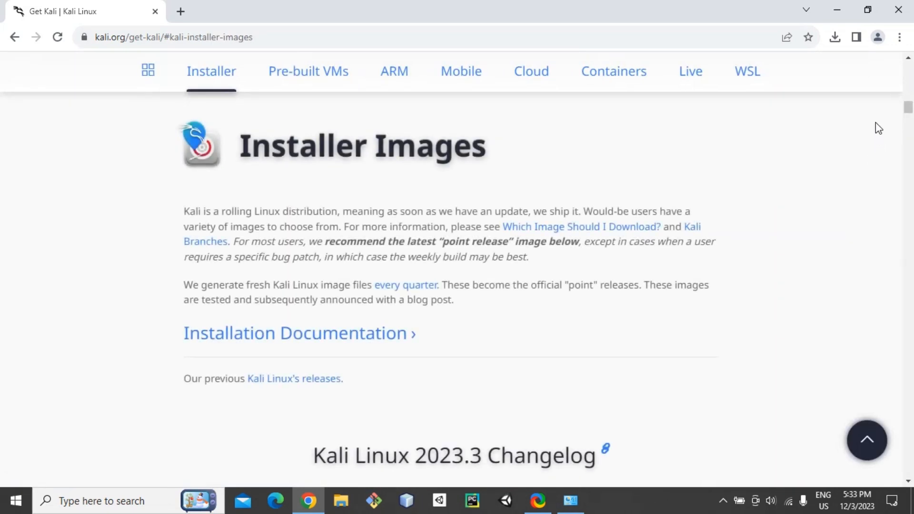
pyautogui.moveTo(908, 108)
pyautogui.mouseDown()
pyautogui.moveTo(910, 133)
pyautogui.moveTo(910, 119)
pyautogui.mouseUp()
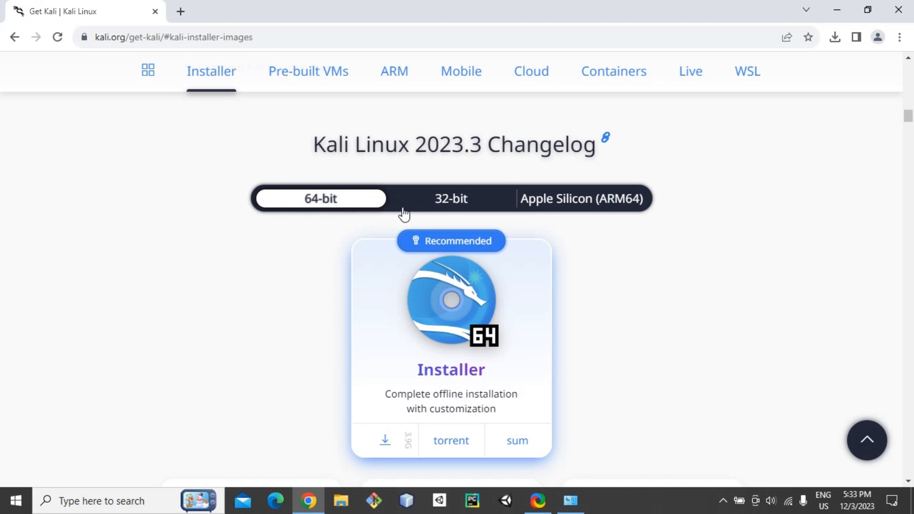
pyautogui.click(452, 210)
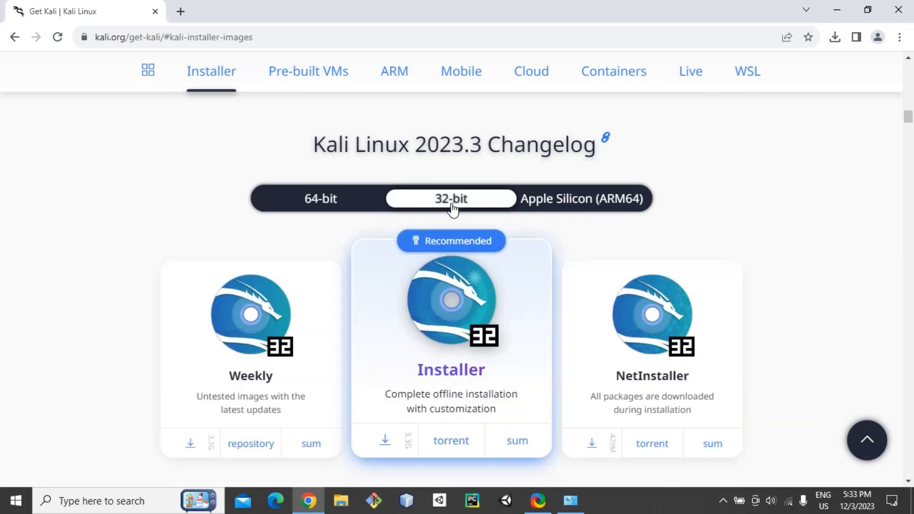
pyautogui.click(324, 198)
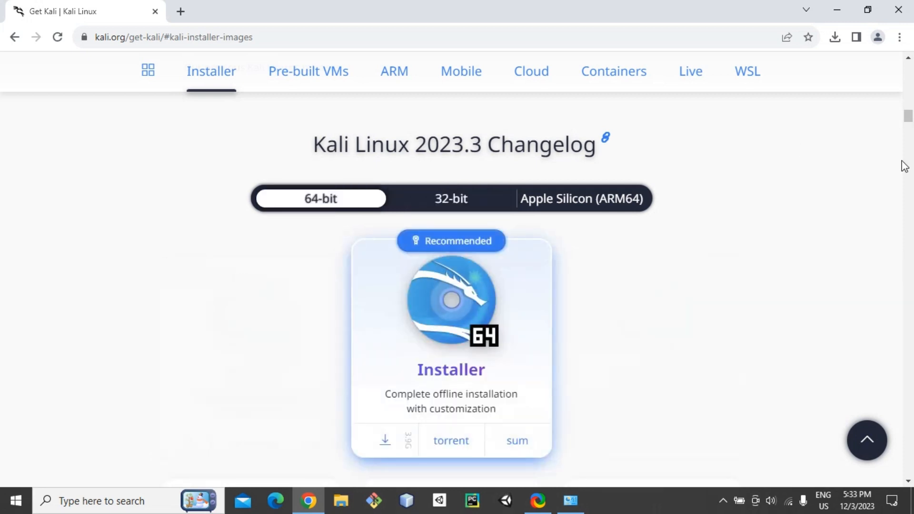
pyautogui.moveTo(910, 115); pyautogui.dragTo(911, 93)
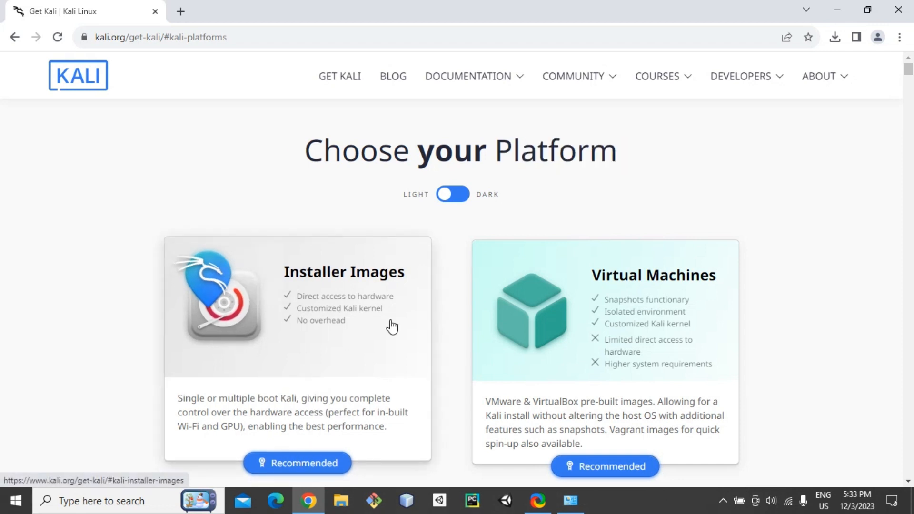
pyautogui.click(312, 337)
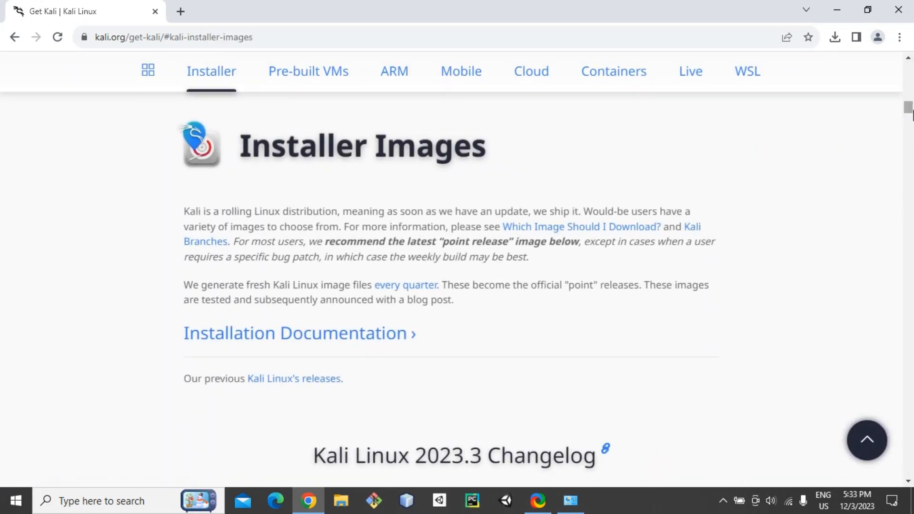
pyautogui.click(910, 485)
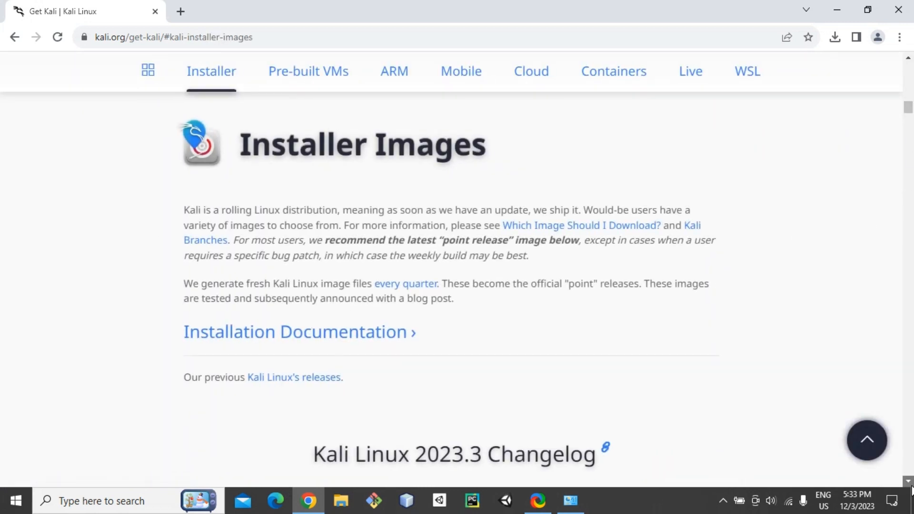
pyautogui.click(910, 484)
pyautogui.click(910, 485)
pyautogui.click(910, 484)
pyautogui.click(911, 485)
pyautogui.scroll(-5, 910, 485)
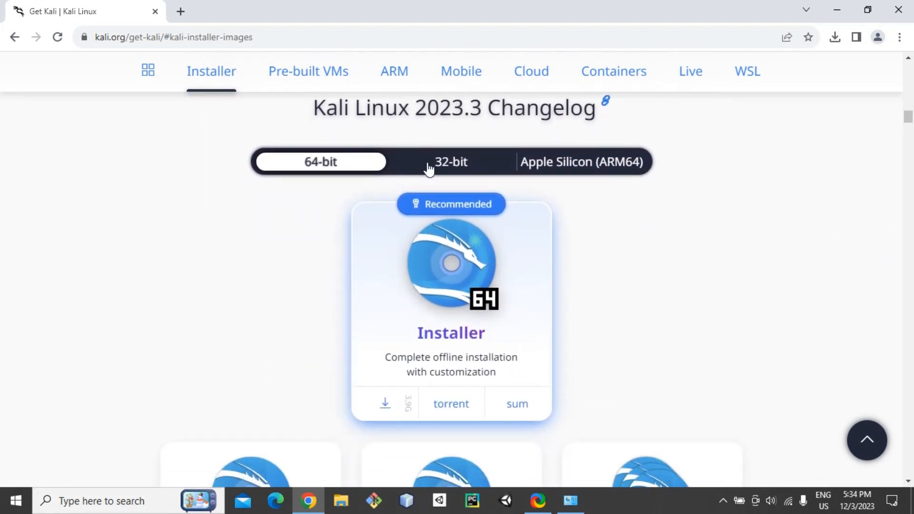
pyautogui.click(150, 501)
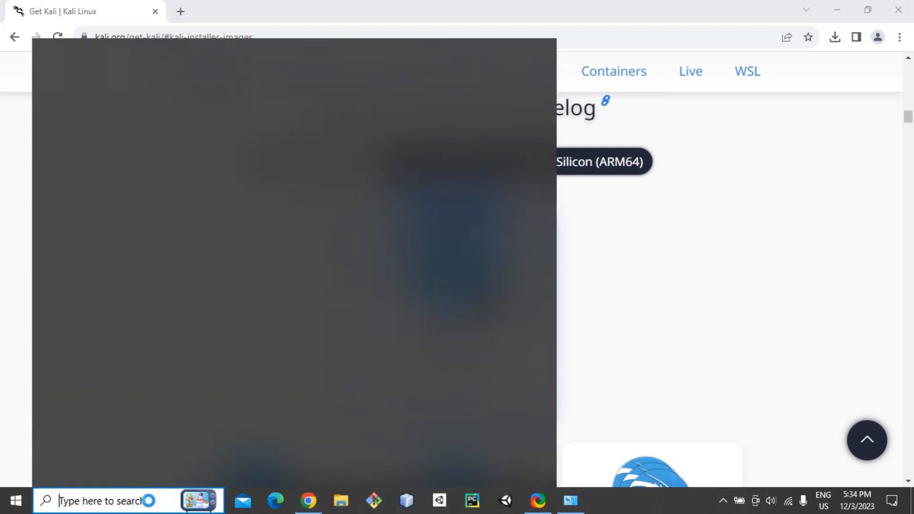
pyautogui.write('s')
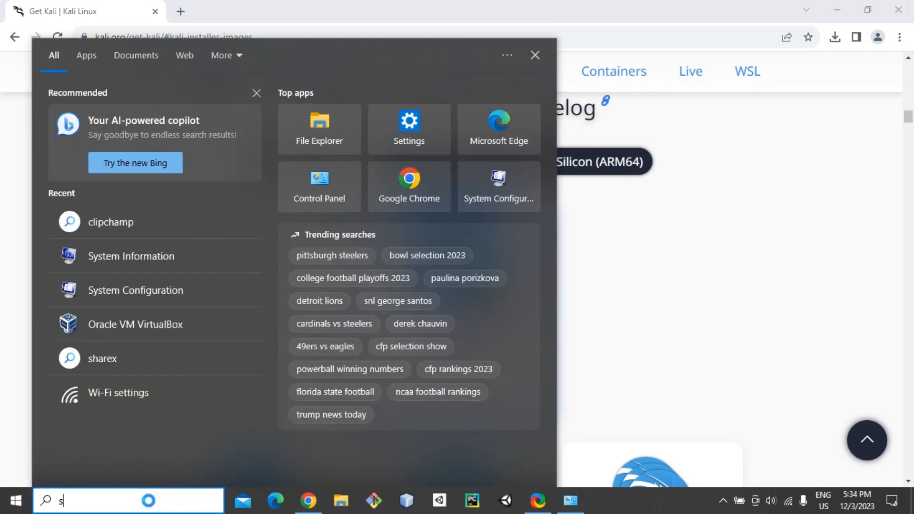
pyautogui.write('ys')
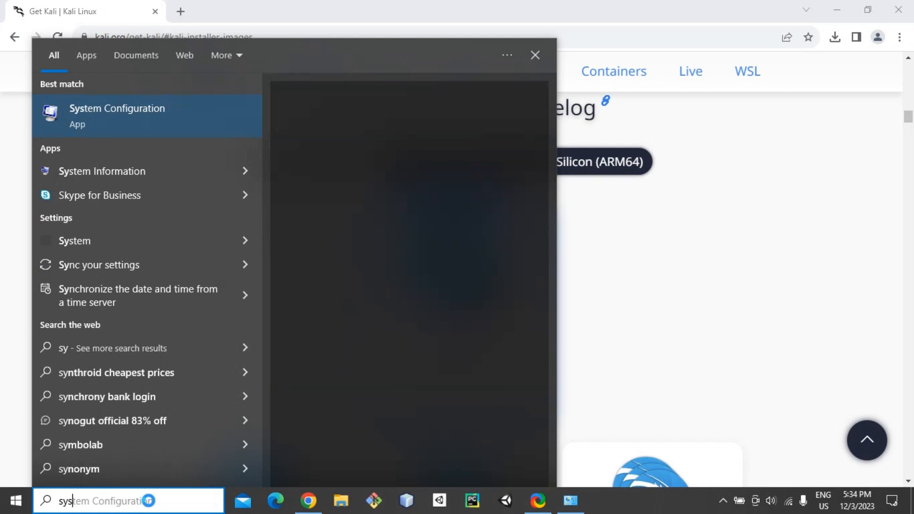
pyautogui.click(118, 172)
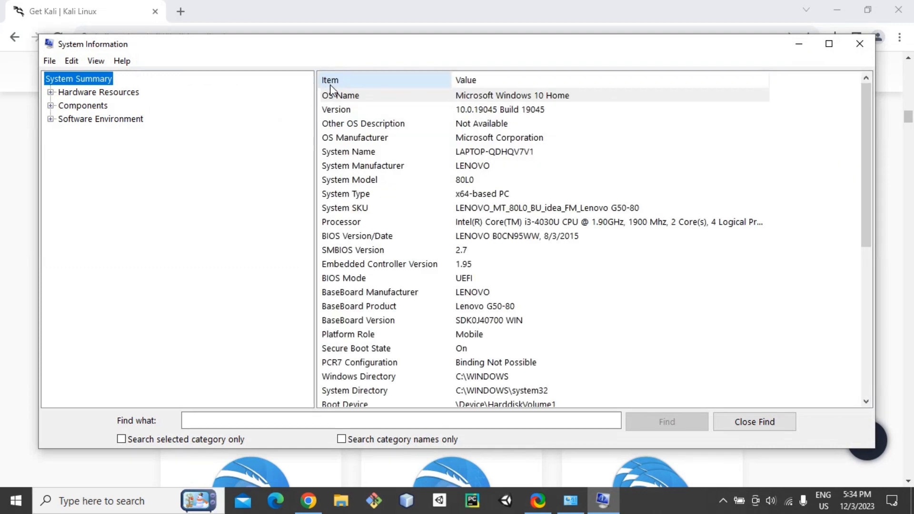
pyautogui.click(453, 199)
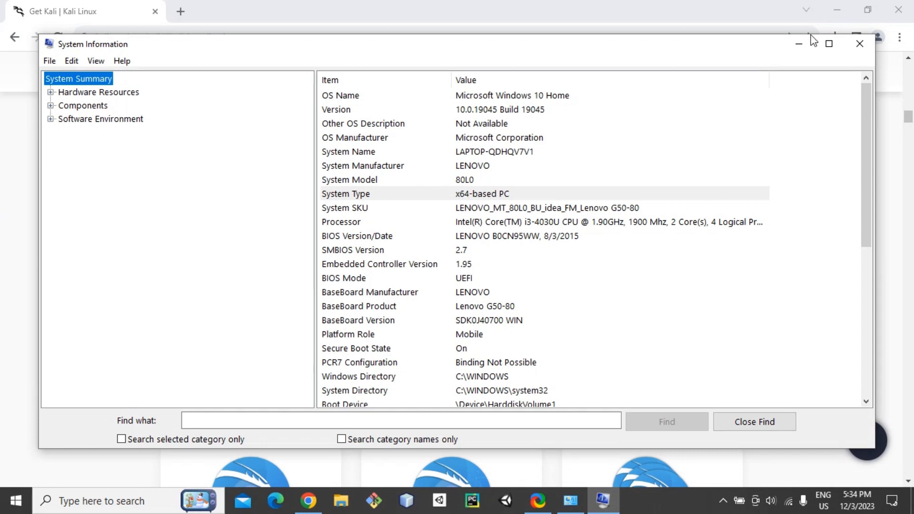
pyautogui.click(859, 44)
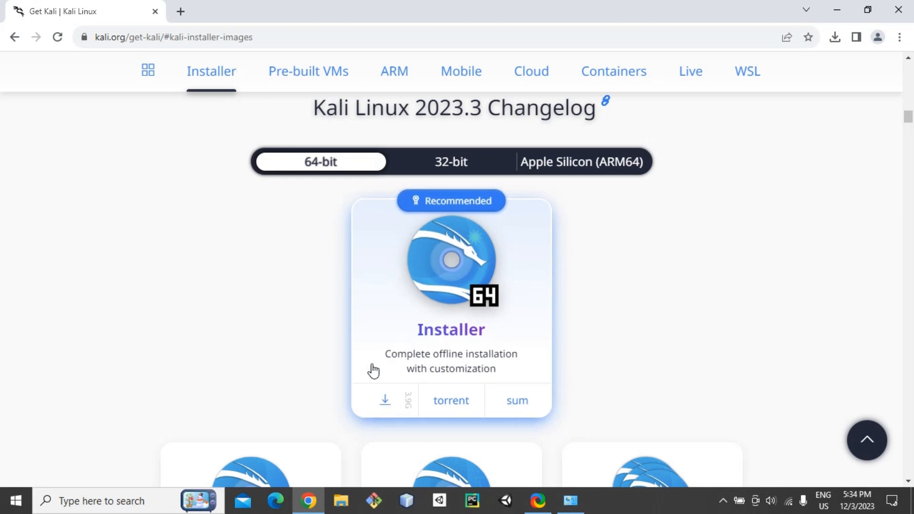
# Download the kali-linux-2023.3-installer-amd64 ISO from the 64-bit Installer card.
pyautogui.click(385, 401)
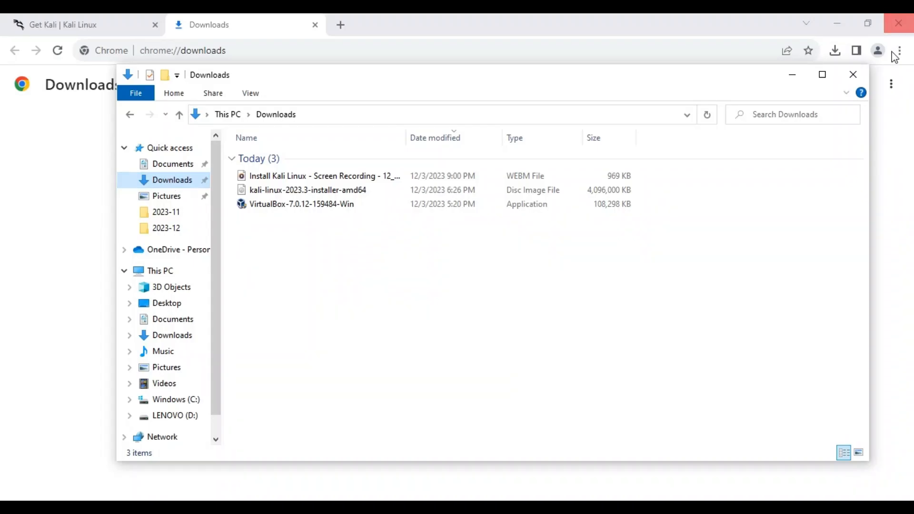
# Check Downloads in File Explorer for kali-linux-2023.3-installer-amd64.iso, then go back to Chrome's downloads page.
pyautogui.click(860, 76)
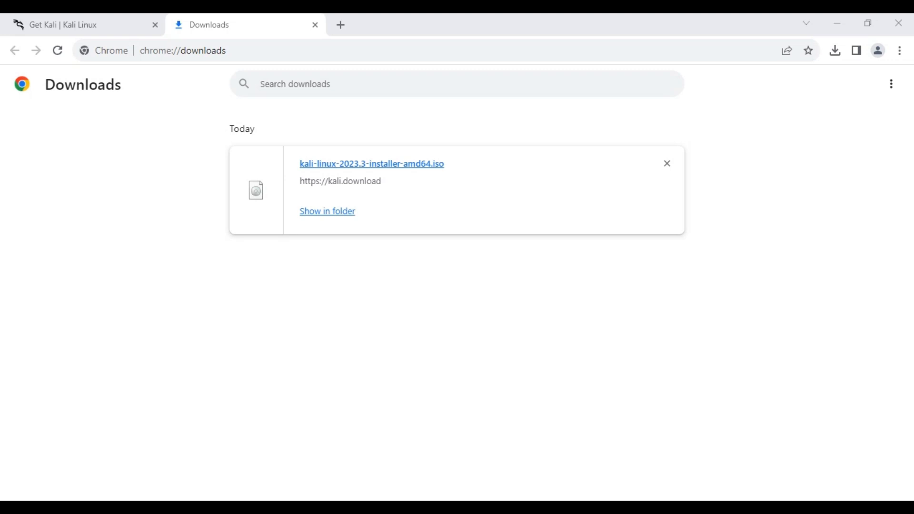
pyautogui.press('super+e')
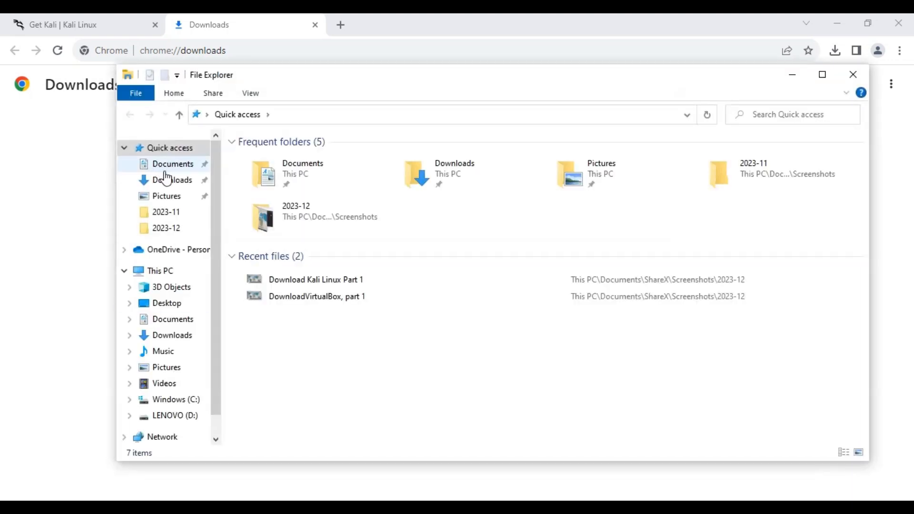
pyautogui.click(165, 183)
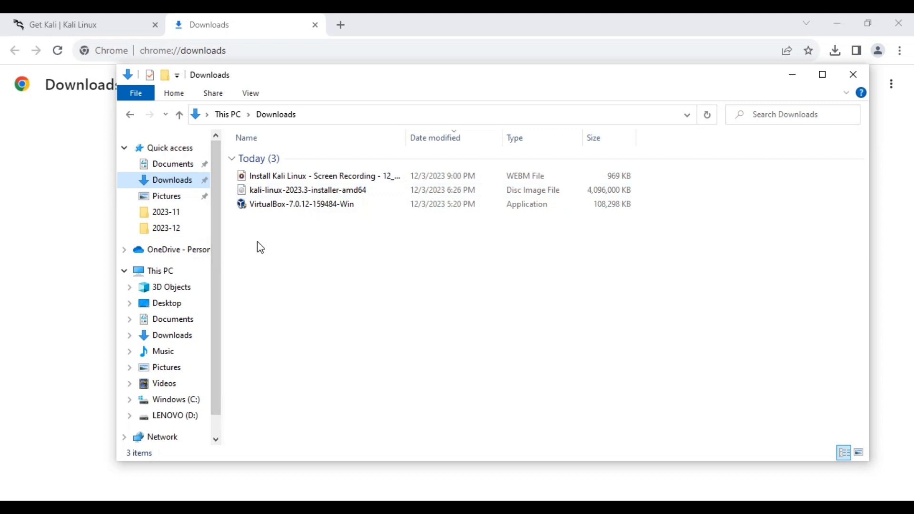
pyautogui.click(99, 219)
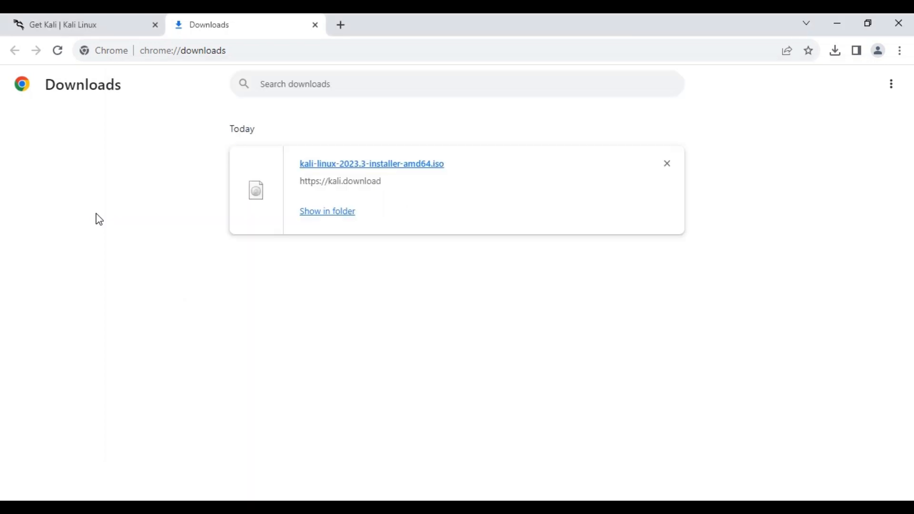
# Search Start for 'virtualbox' and launch Oracle VM VirtualBox Manager.
pyautogui.press('super')
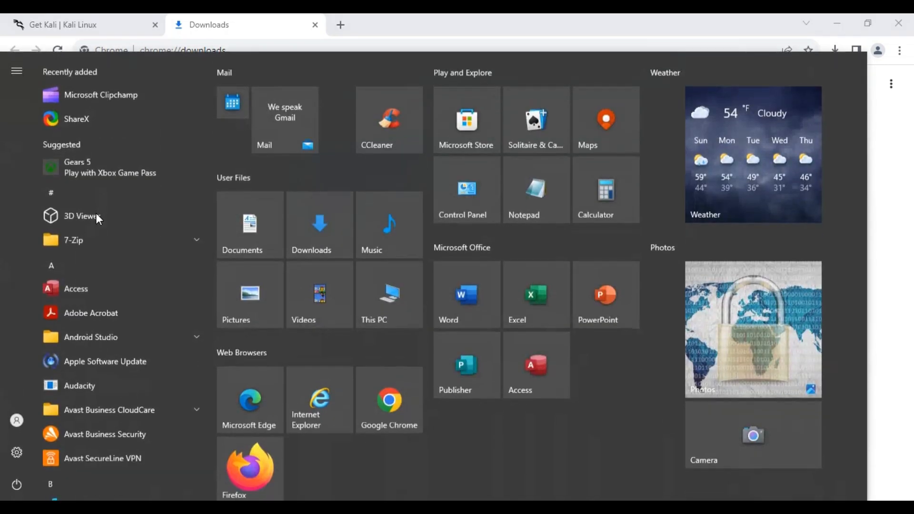
pyautogui.write('v')
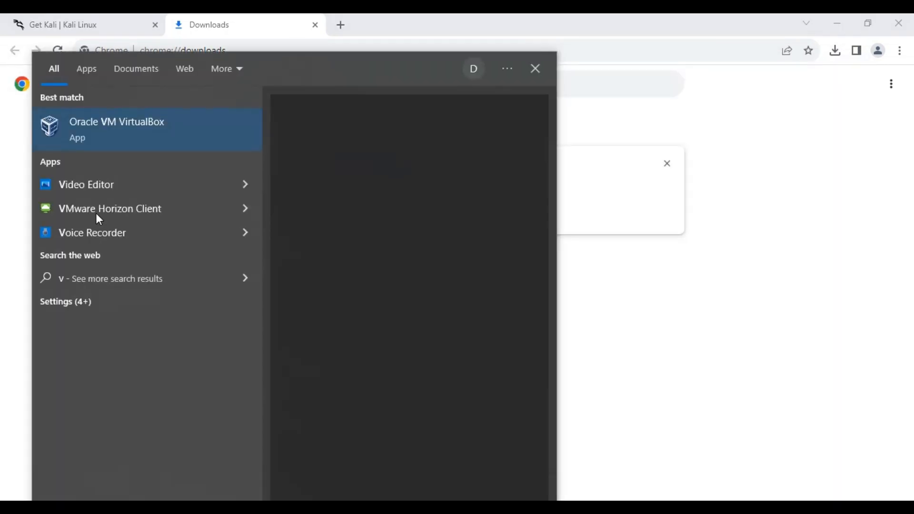
pyautogui.write('irtualbox')
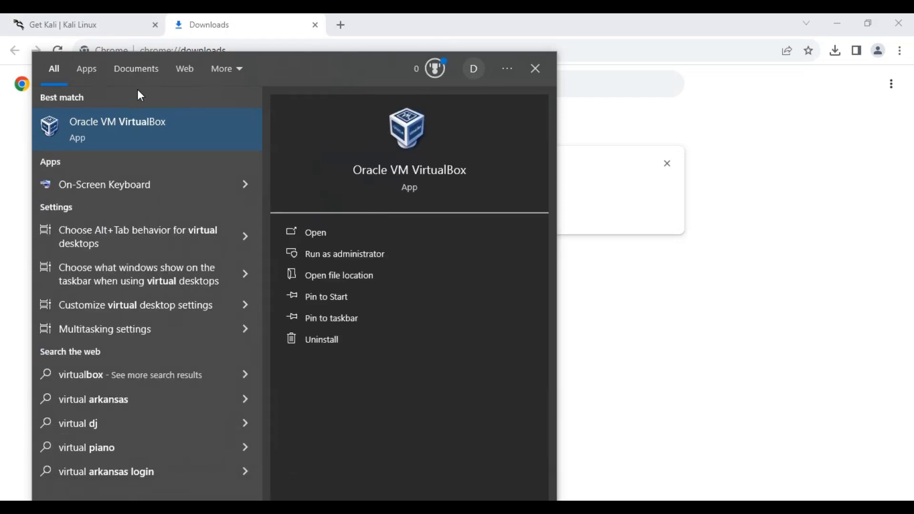
pyautogui.click(129, 121)
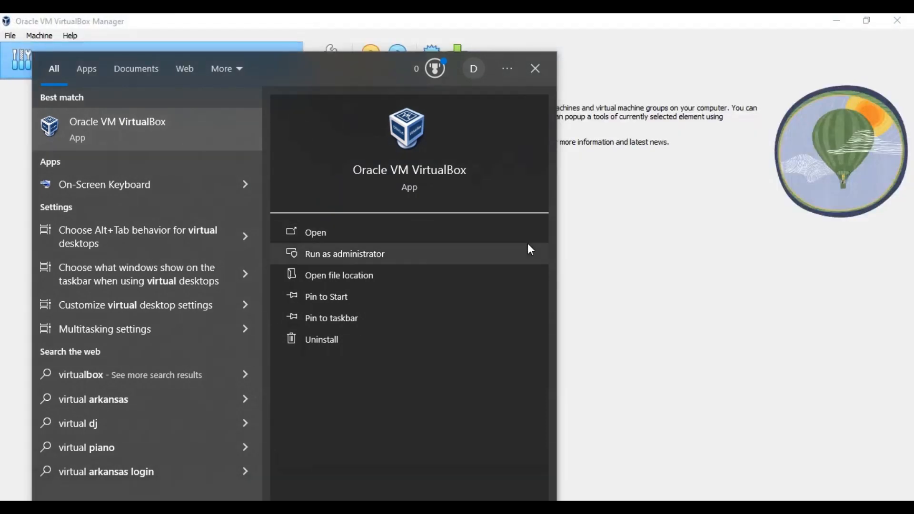
pyautogui.click(798, 283)
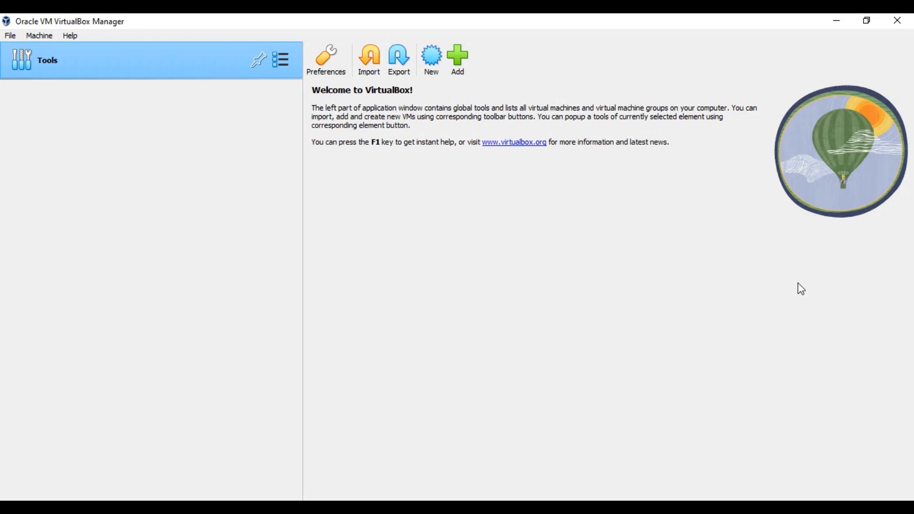
# Start a new VM named 'Kali' using kali-linux-2023.3-installer-amd64.iso from Downloads.
pyautogui.click(433, 57)
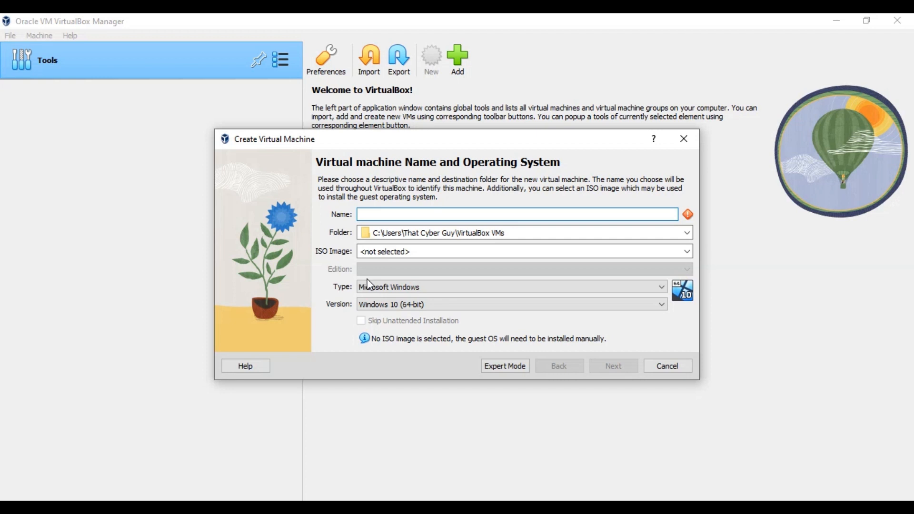
pyautogui.write('Ka')
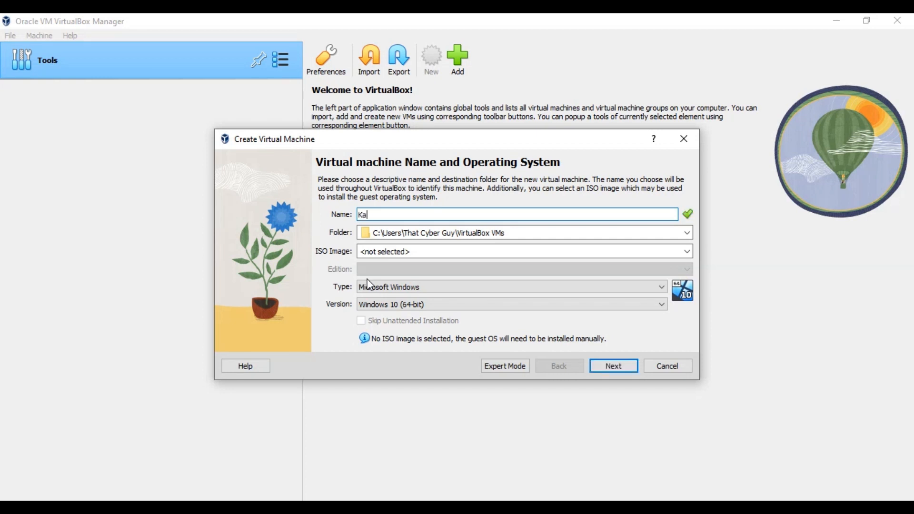
pyautogui.write('li')
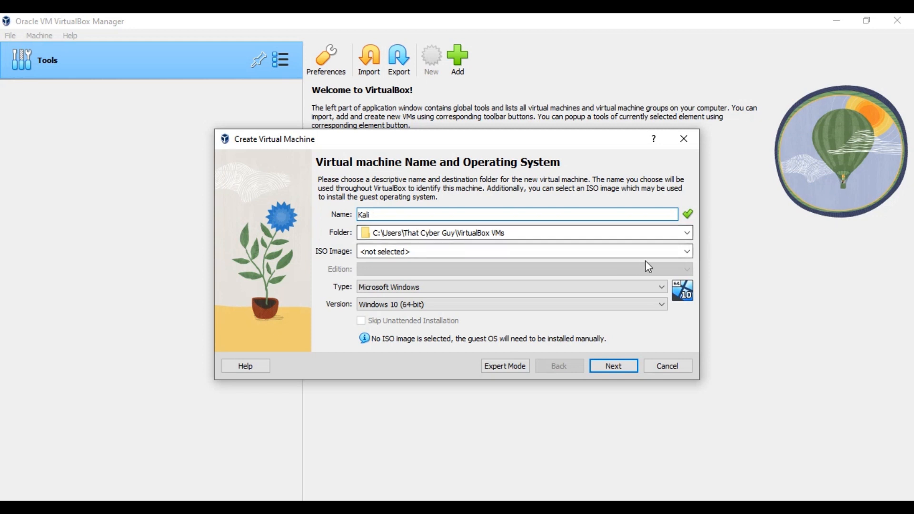
pyautogui.click(687, 251)
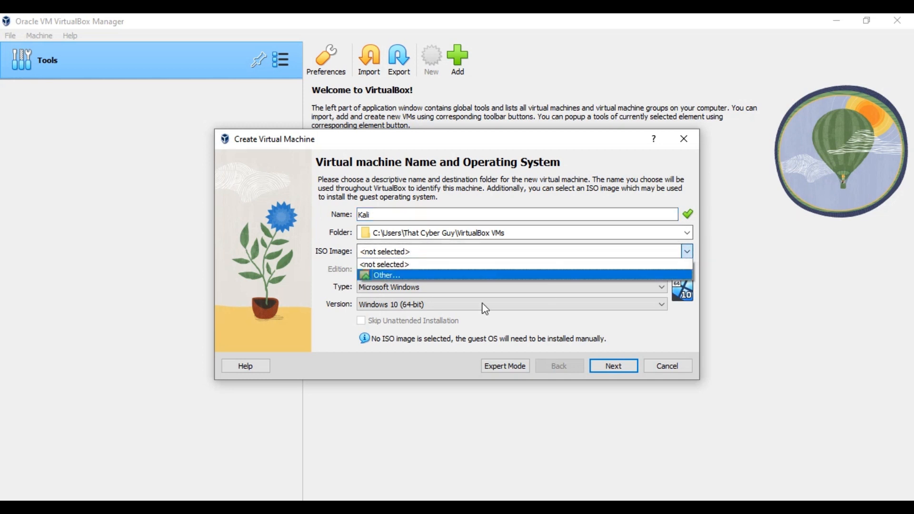
pyautogui.click(475, 276)
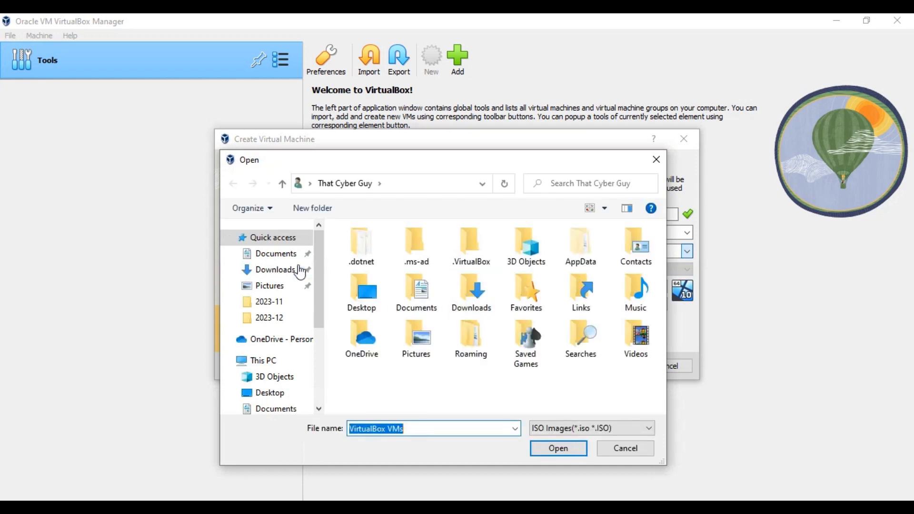
pyautogui.click(286, 266)
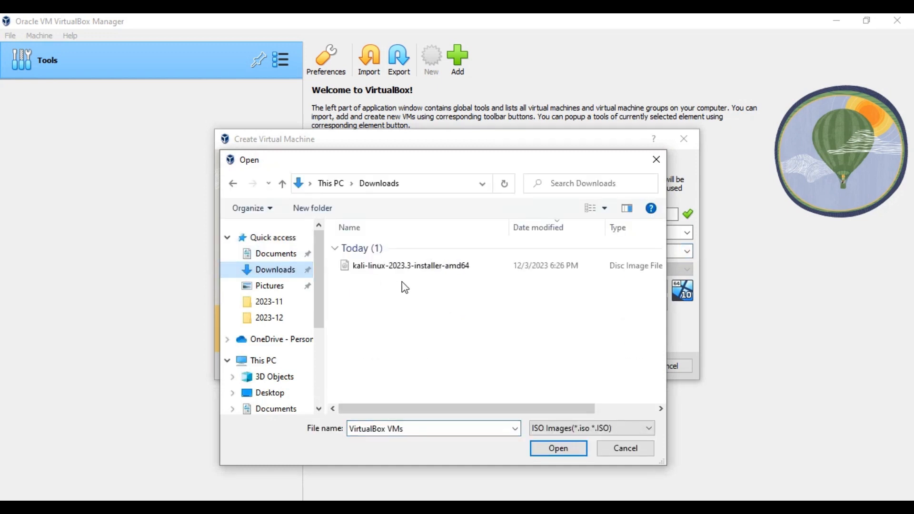
pyautogui.click(408, 268)
pyautogui.click(556, 447)
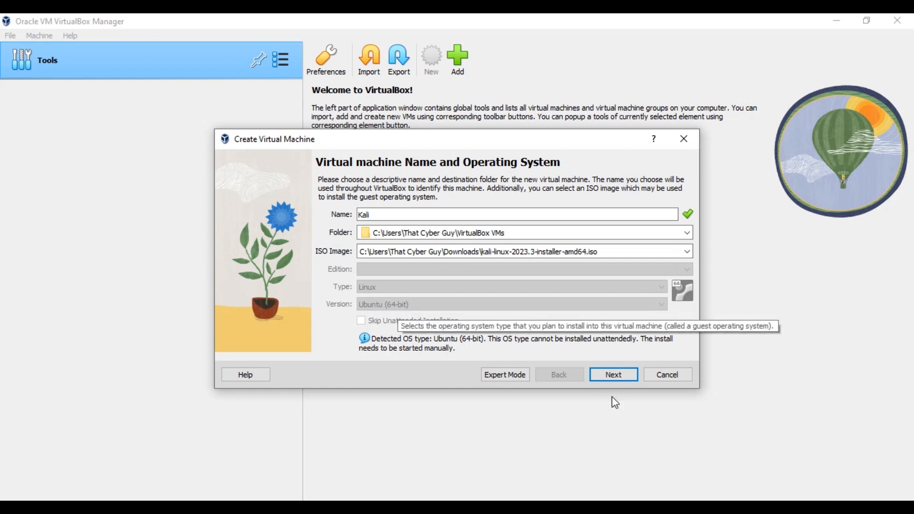
# Allocate 4978 MB base memory and 2 processors to the Kali VM.
pyautogui.click(620, 376)
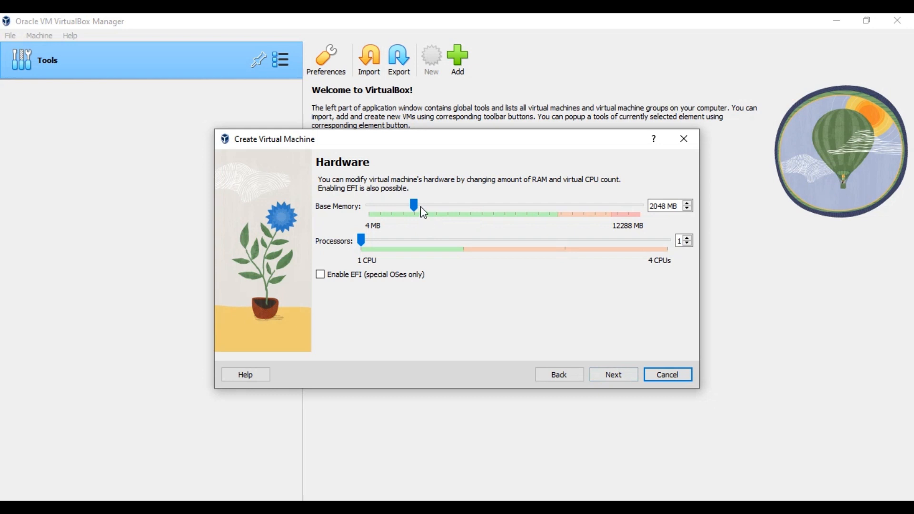
pyautogui.moveTo(415, 206); pyautogui.dragTo(477, 204)
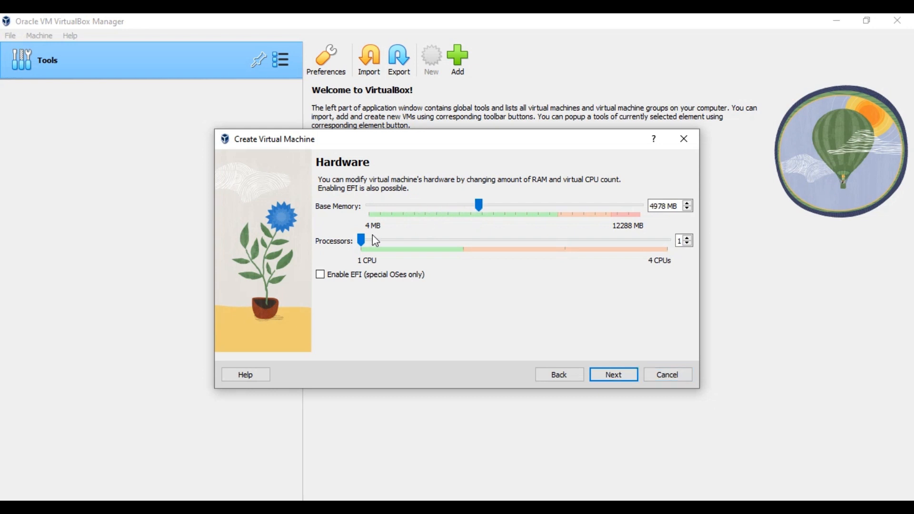
pyautogui.moveTo(362, 241); pyautogui.dragTo(501, 237)
pyautogui.click(615, 375)
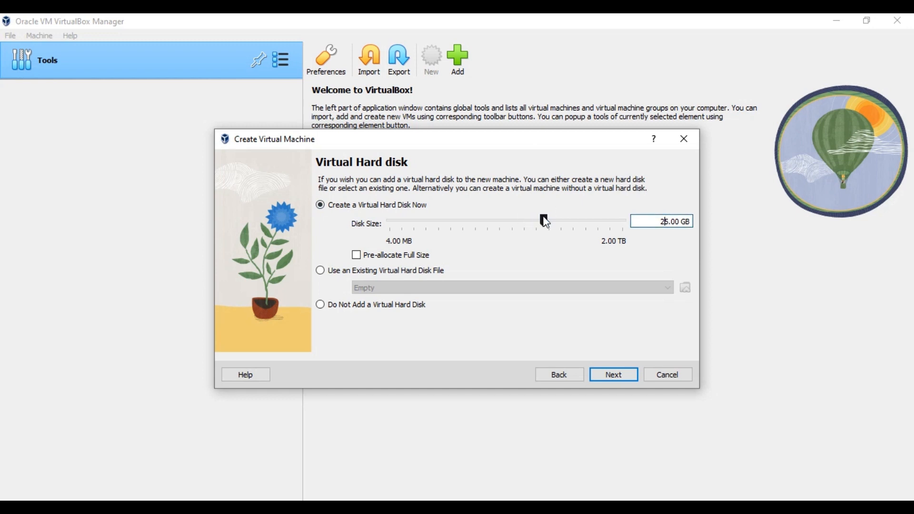
# Change the Kali virtual disk size to 50.00 GB.
pyautogui.moveTo(542, 218); pyautogui.dragTo(545, 221)
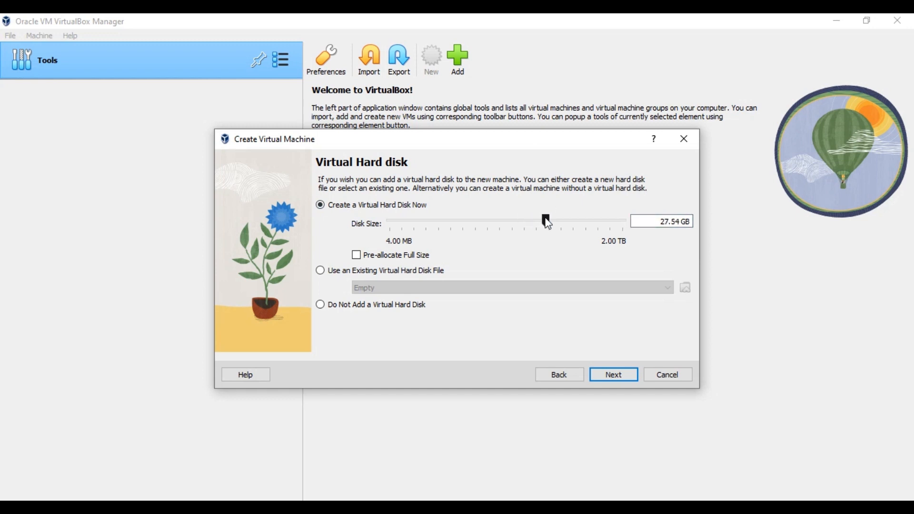
pyautogui.doubleClick(674, 223)
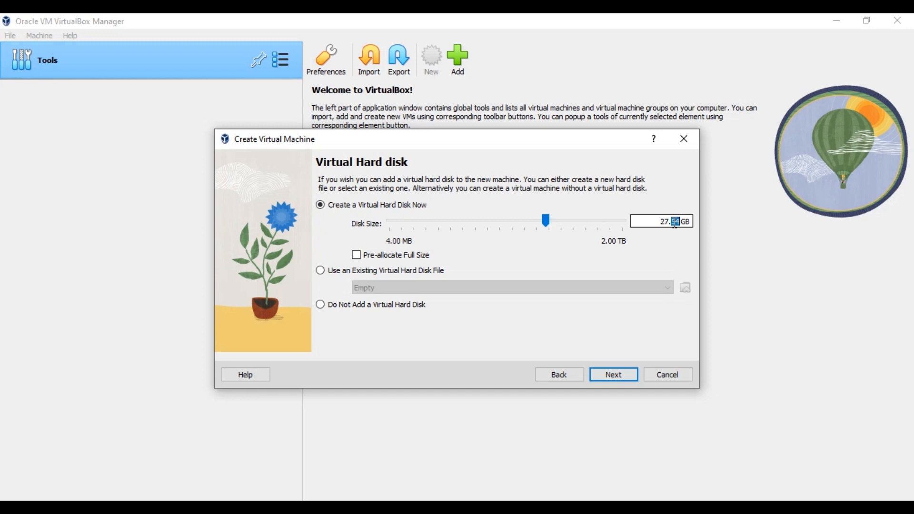
pyautogui.doubleClick(665, 222)
pyautogui.write('50')
pyautogui.doubleClick(676, 222)
pyautogui.write('00')
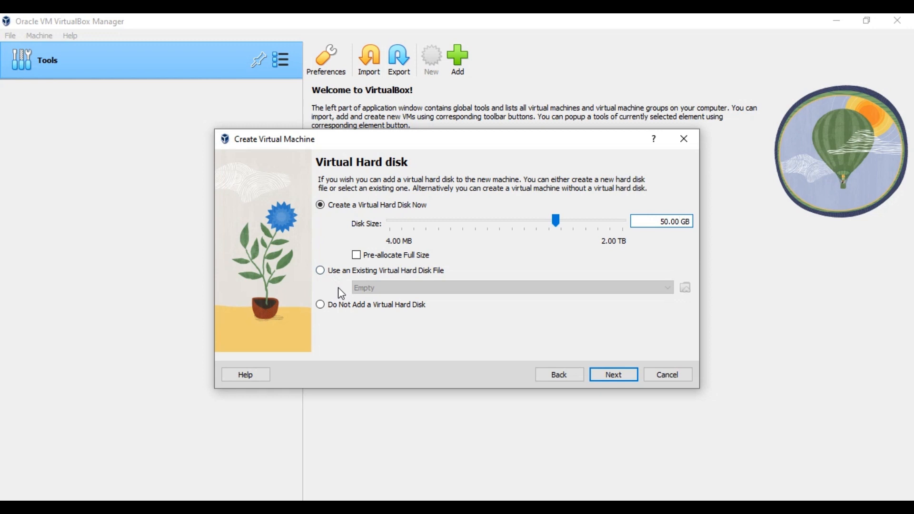
# Review the Summary page and click Finish to add the powered-off Kali VM.
pyautogui.click(635, 376)
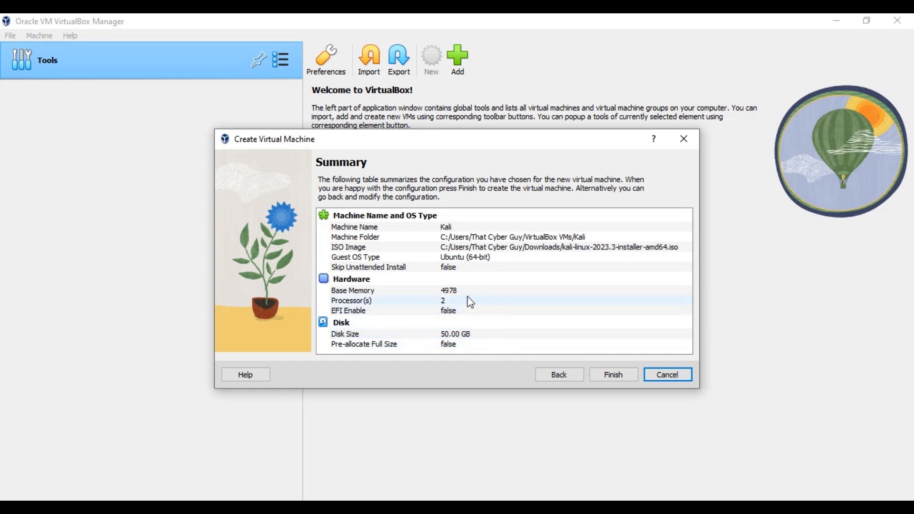
pyautogui.click(620, 375)
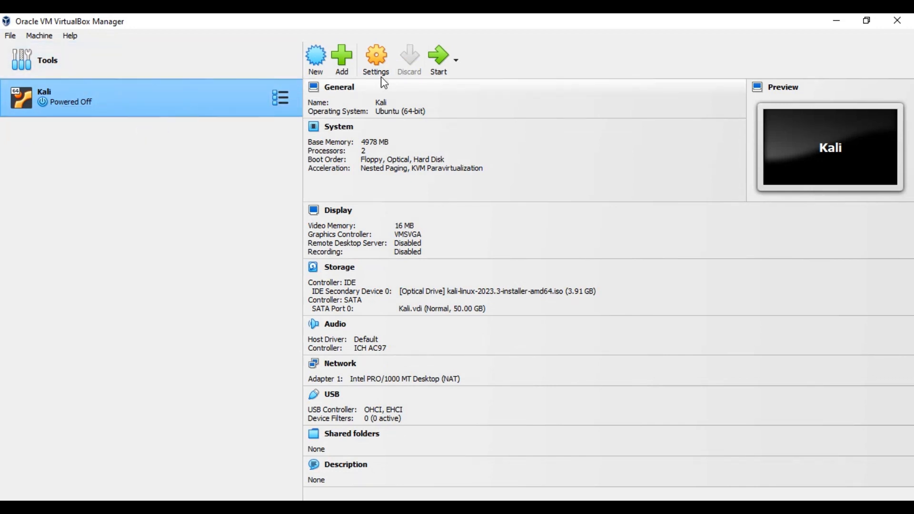
# Power on the Kali VM with the Start button on the VirtualBox toolbar.
pyautogui.click(446, 69)
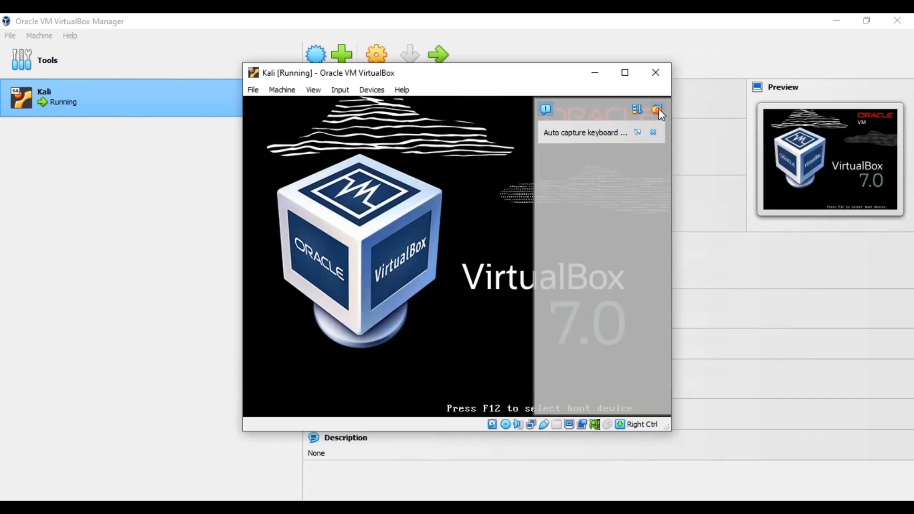
# Dismiss the finished notifications and launch Graphical install from the Kali boot menu.
pyautogui.click(658, 110)
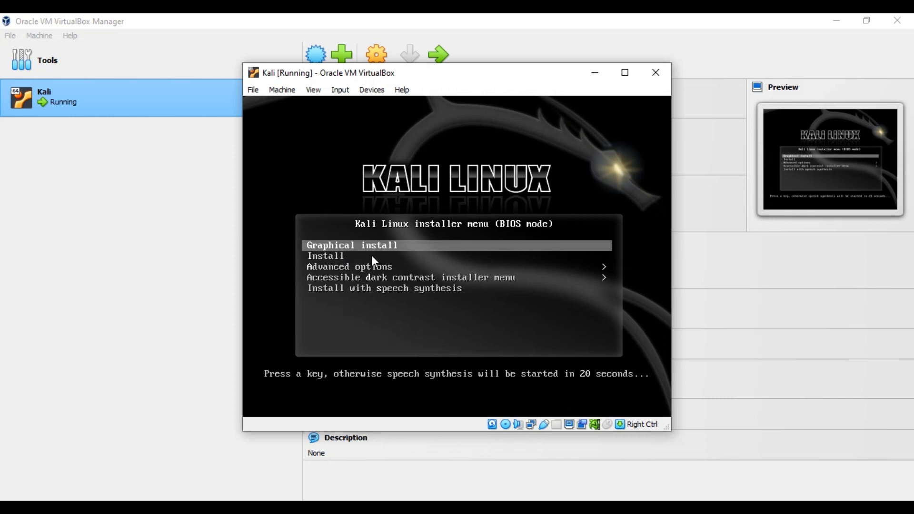
pyautogui.press('Down')
pyautogui.press('Down')
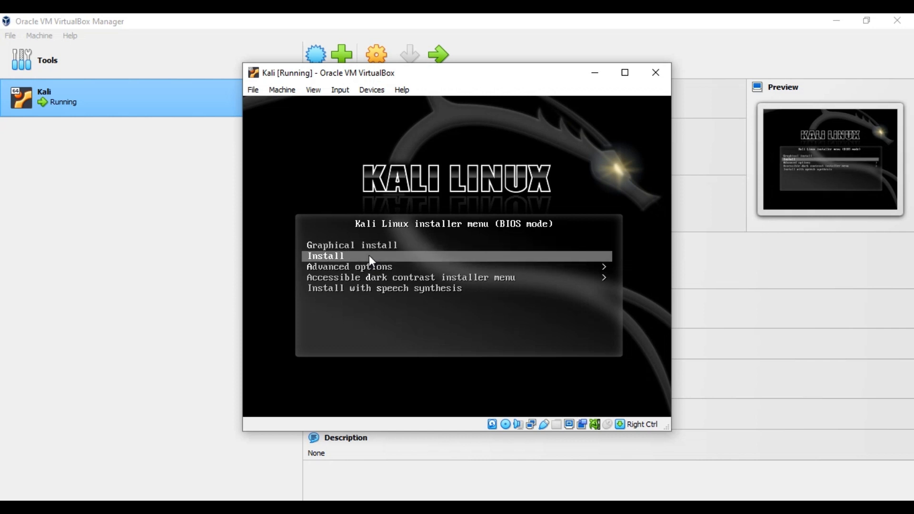
pyautogui.press('Up')
pyautogui.press('Up')
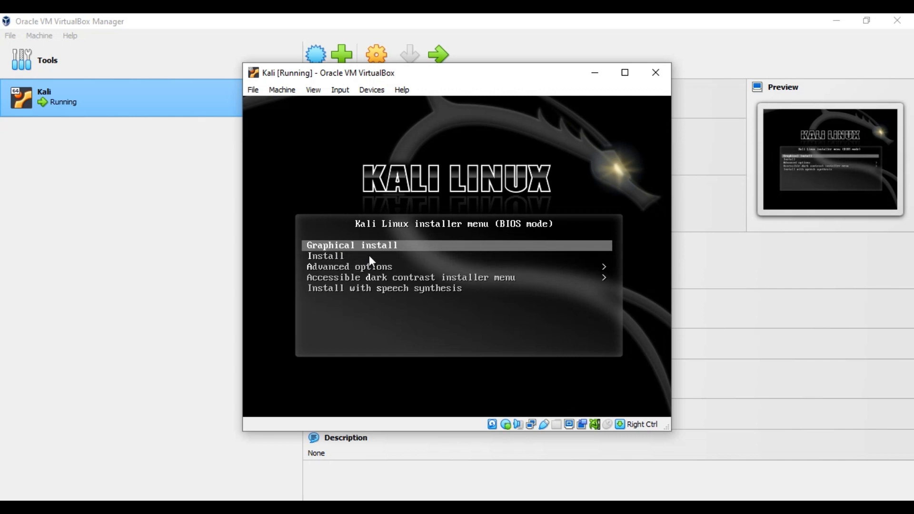
pyautogui.press('Return')
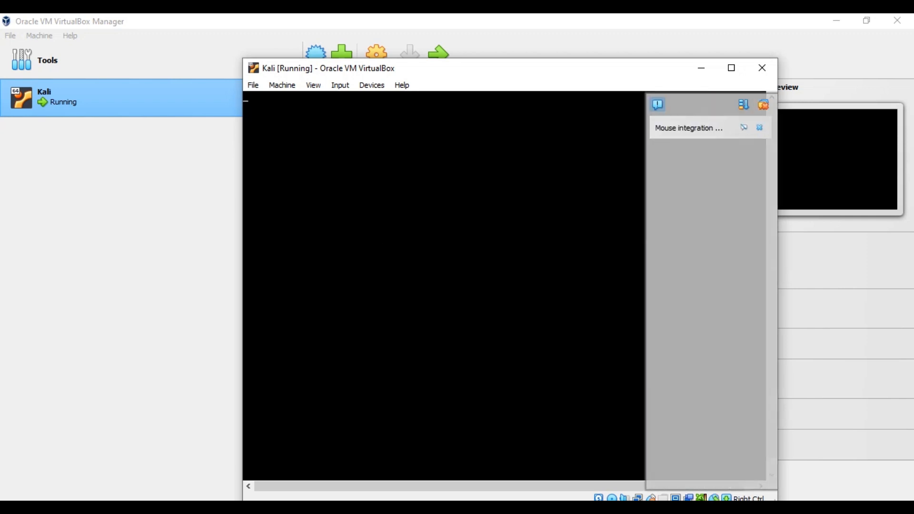
# Clear the finished notifications beside the Kali VM screen.
pyautogui.click(764, 105)
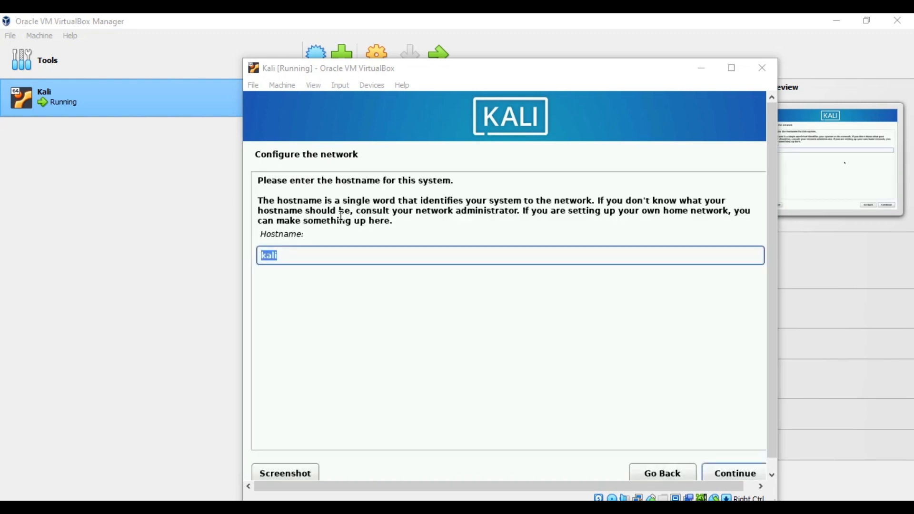
# Replace the default hostname 'kali' with 'thatcyberguy' and continue.
pyautogui.click(300, 257)
pyautogui.doubleClick(301, 257)
pyautogui.write('that')
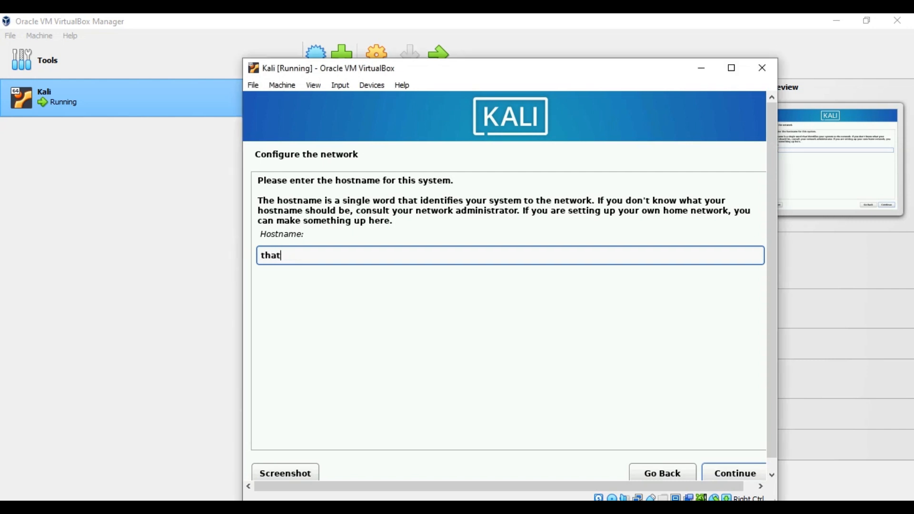
pyautogui.write('cyberguy')
pyautogui.click(733, 476)
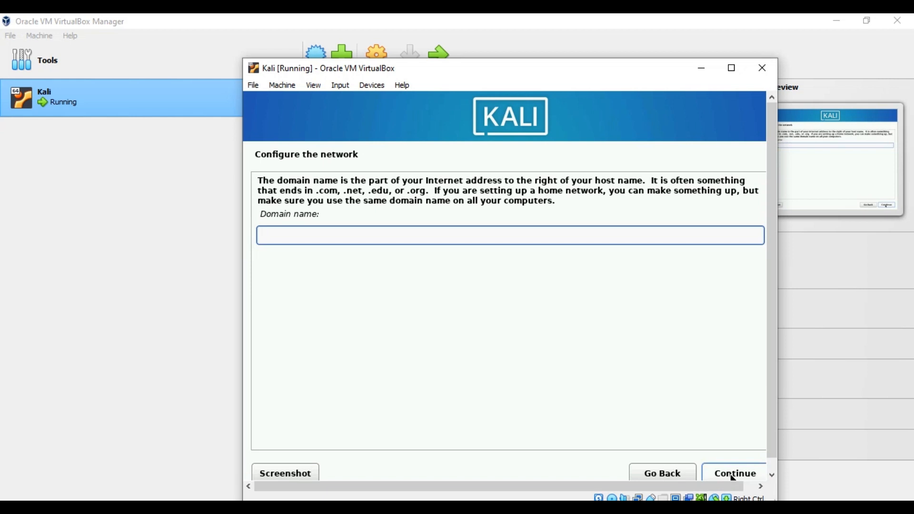
# Enter the domain name 'thatcyberguy' and continue network setup.
pyautogui.write('thatcyberguy.com')
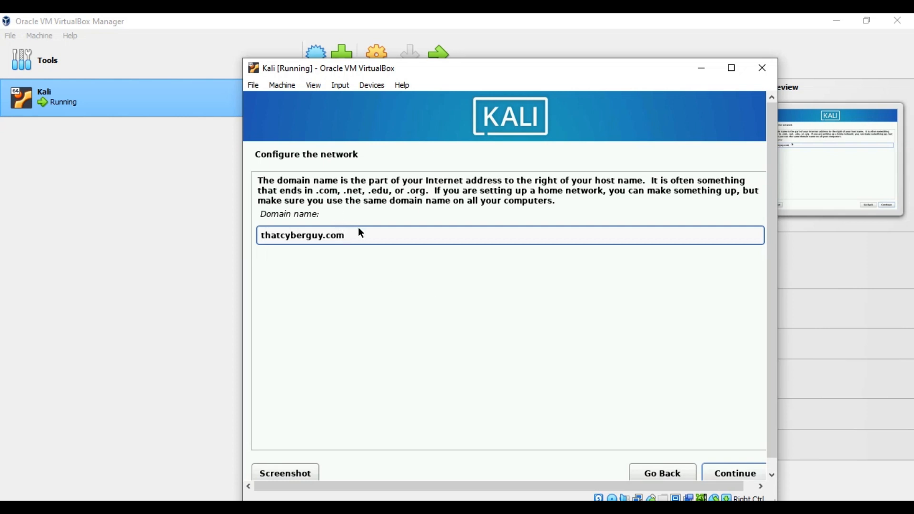
pyautogui.press('BackSpace')
pyautogui.press('BackSpace')
pyautogui.click(736, 473)
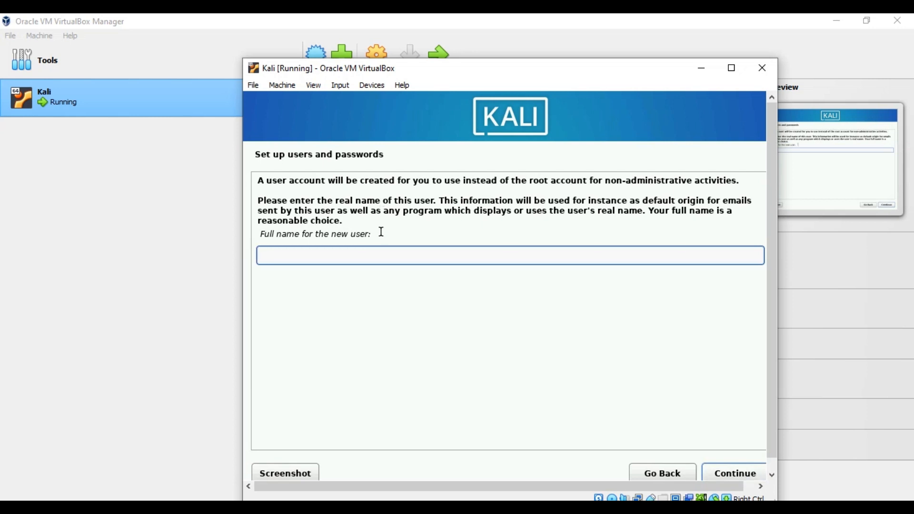
# Enter the new user's full name and accept the suggested username.
pyautogui.write('thatcyberguy')
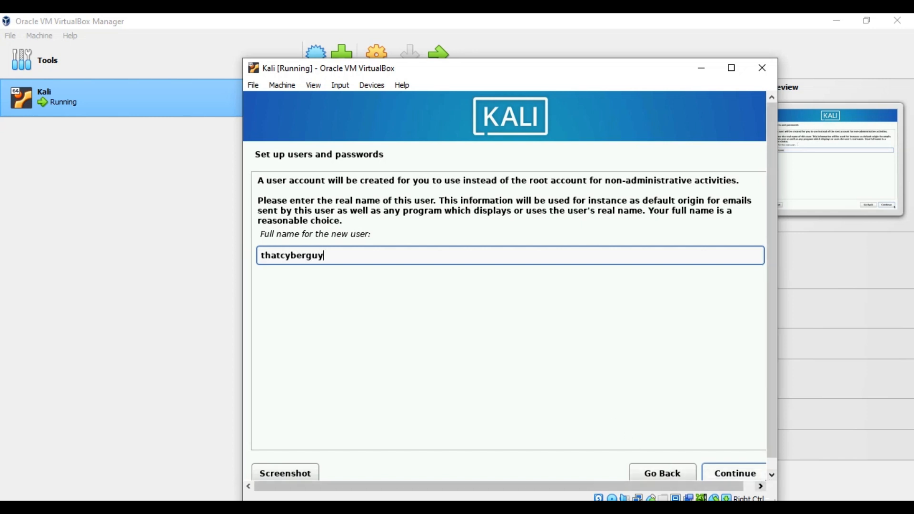
pyautogui.click(746, 475)
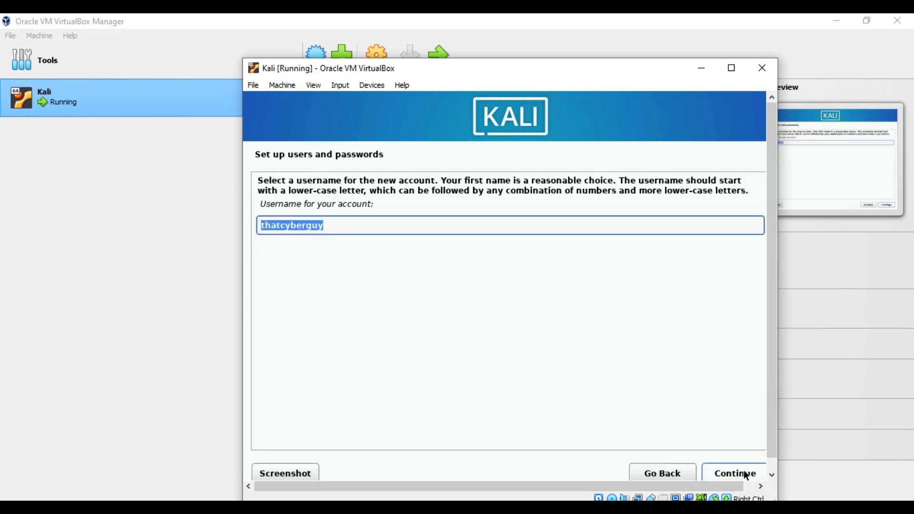
pyautogui.click(746, 475)
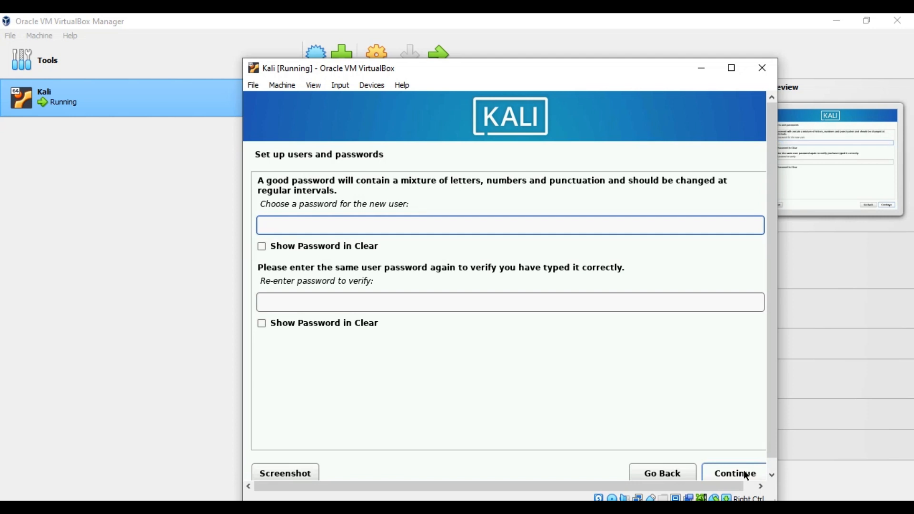
# Type the user account password, retype it in the verify field, and continue.
pyautogui.write('12345678910111')
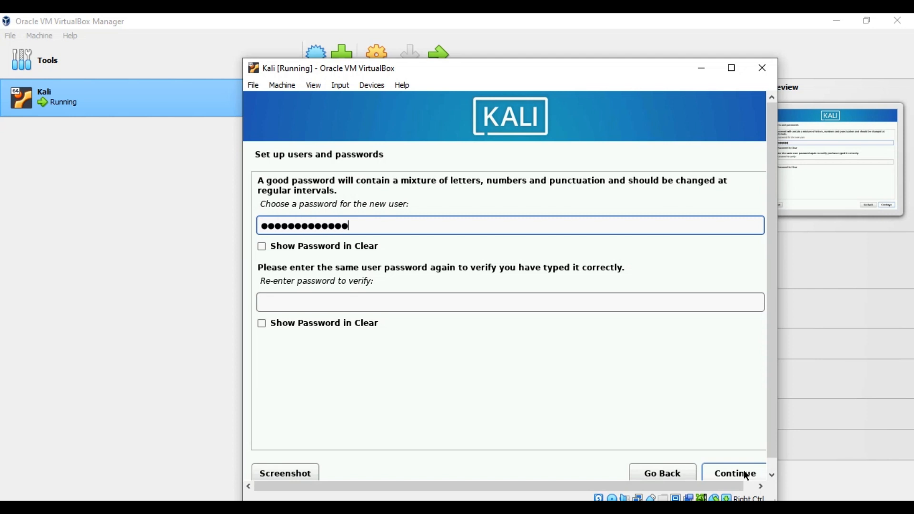
pyautogui.press('Tab')
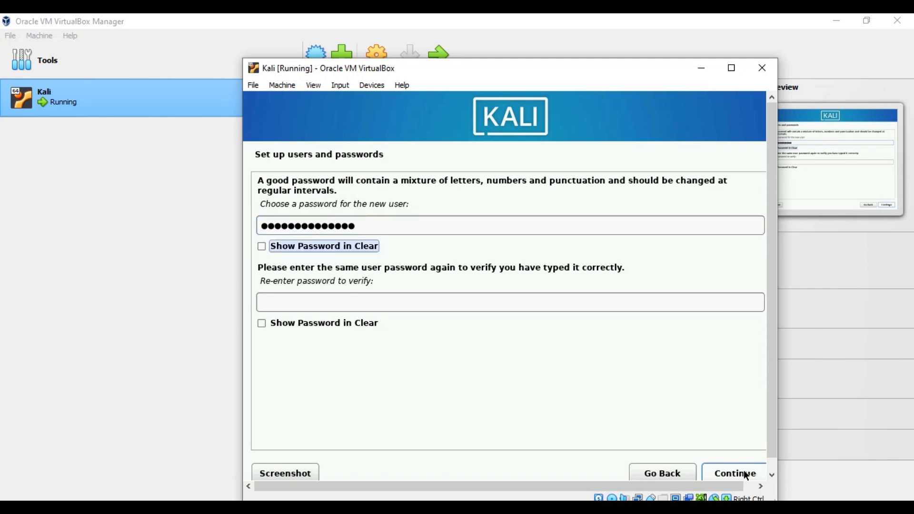
pyautogui.press('Tab')
pyautogui.write('123456')
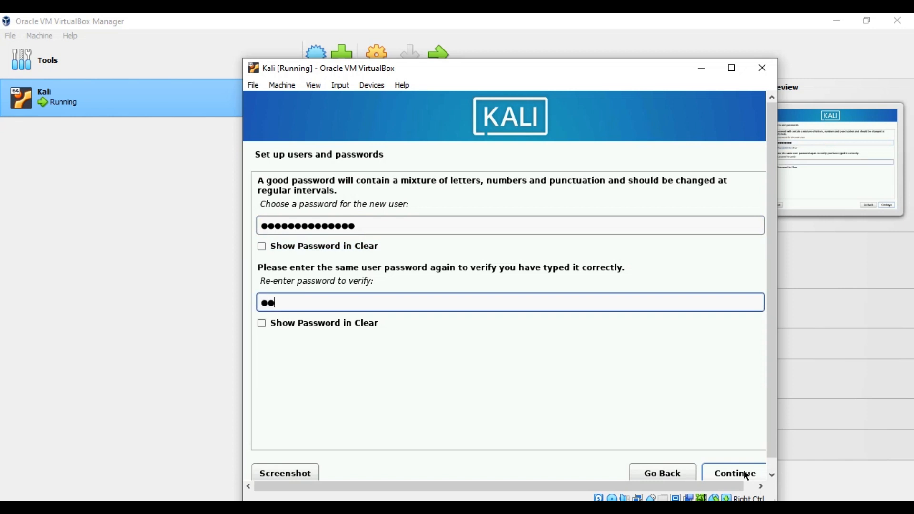
pyautogui.write('78901111')
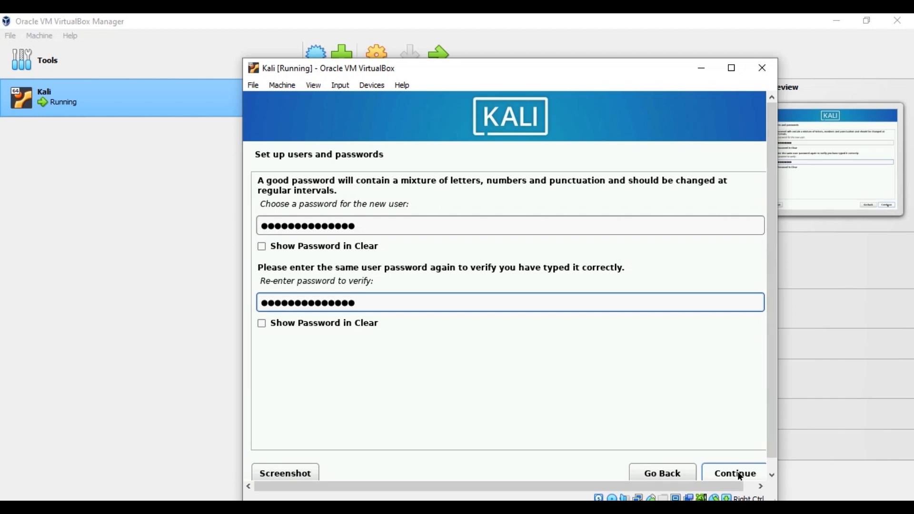
pyautogui.click(742, 475)
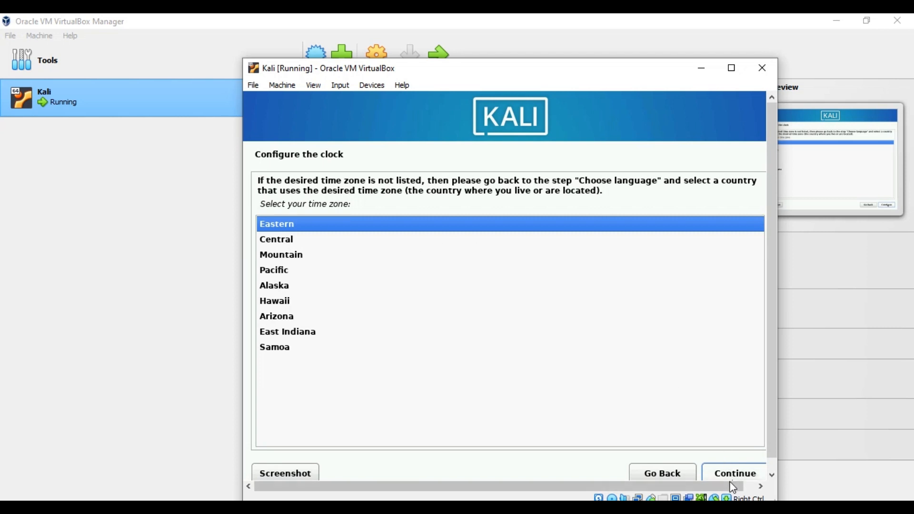
# Accept Eastern as the Kali time zone.
pyautogui.click(734, 474)
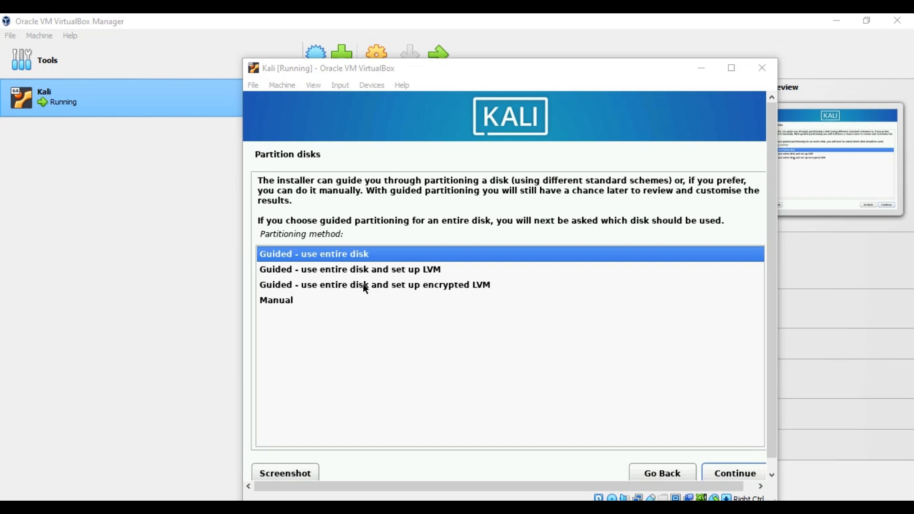
# Guided-partition the entire 53.7 GB sda disk with all files in one partition.
pyautogui.click(747, 469)
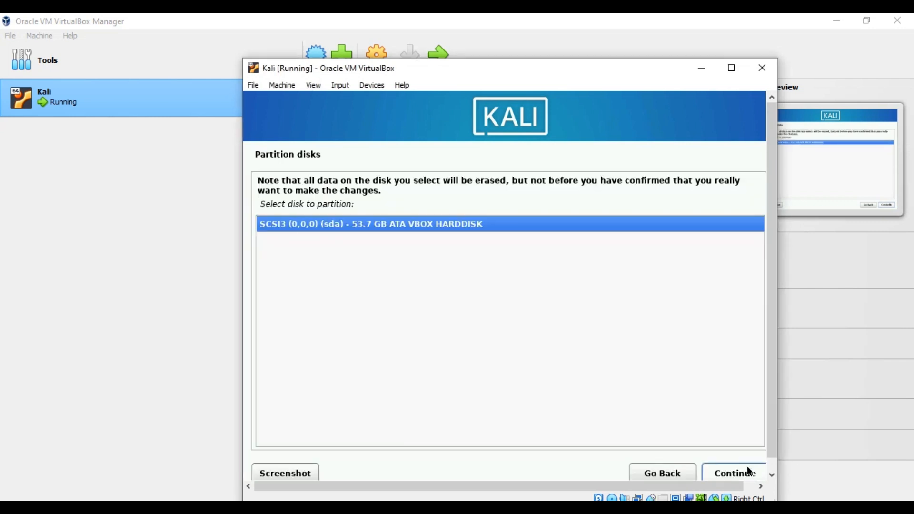
pyautogui.click(746, 471)
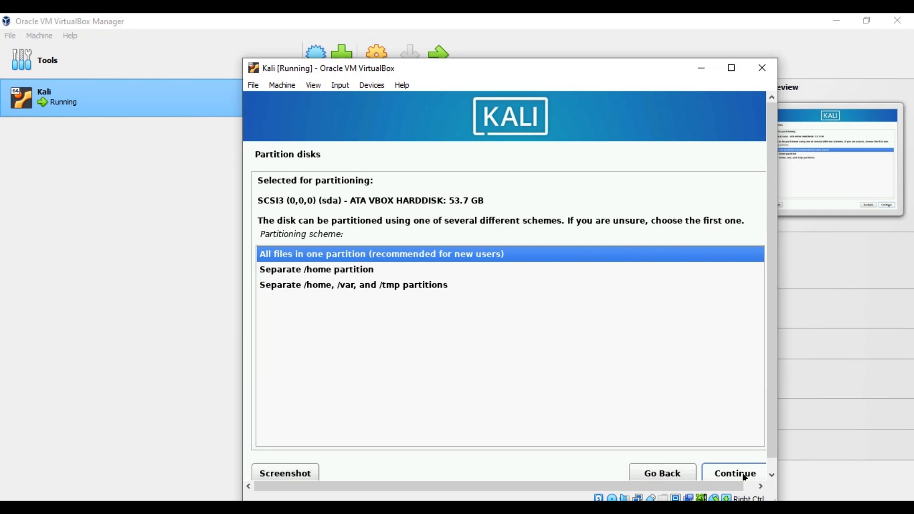
pyautogui.click(744, 475)
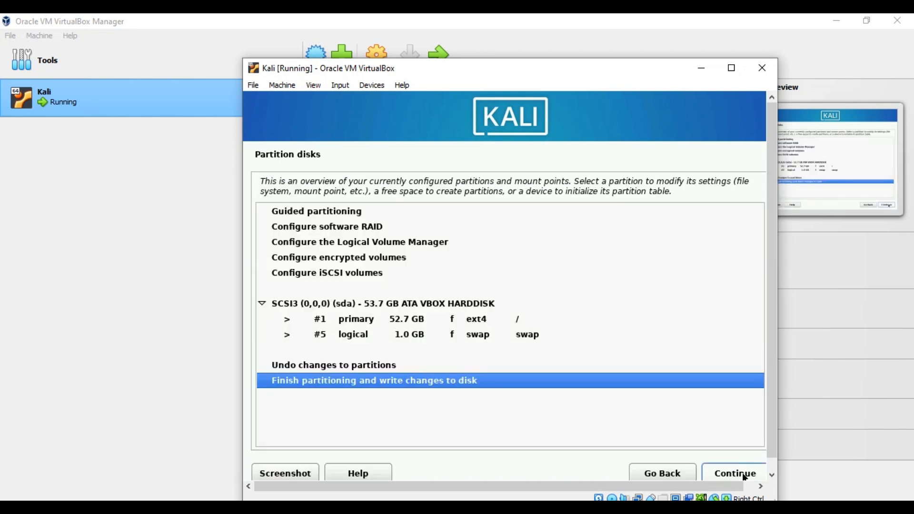
pyautogui.click(743, 474)
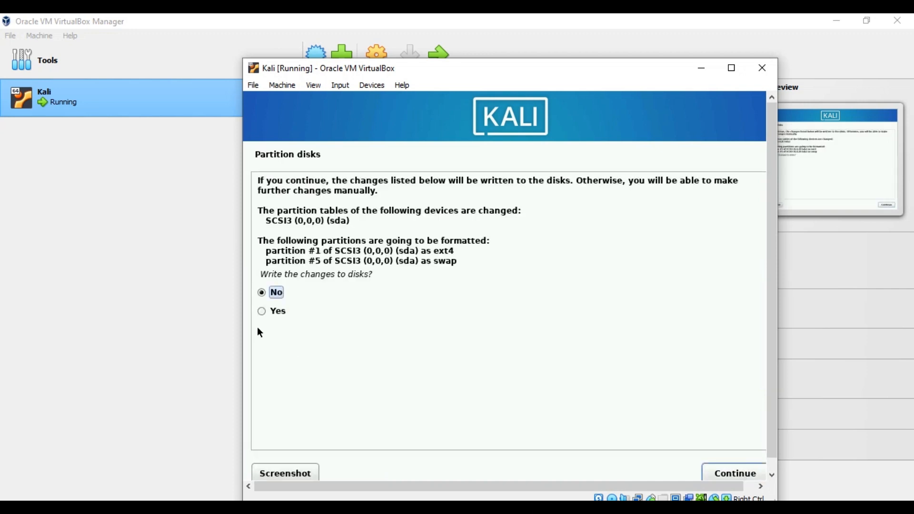
# Answer Yes to writing the partition changes to disk and continue.
pyautogui.click(261, 311)
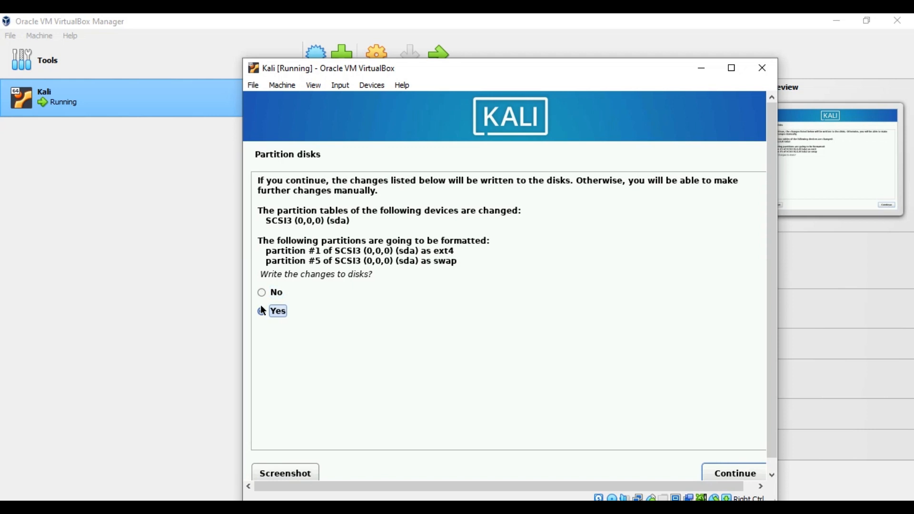
pyautogui.click(719, 473)
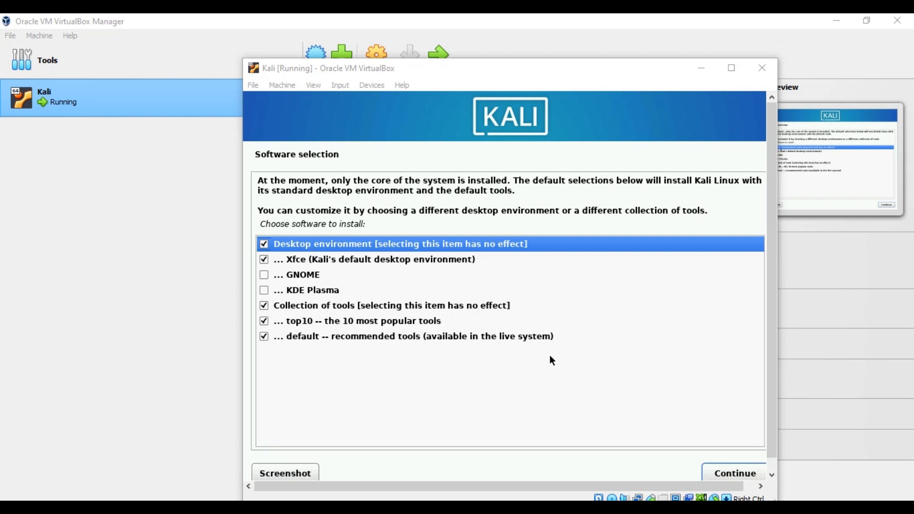
# Accept the default Xfce desktop, top10 and default tool selections.
pyautogui.click(745, 473)
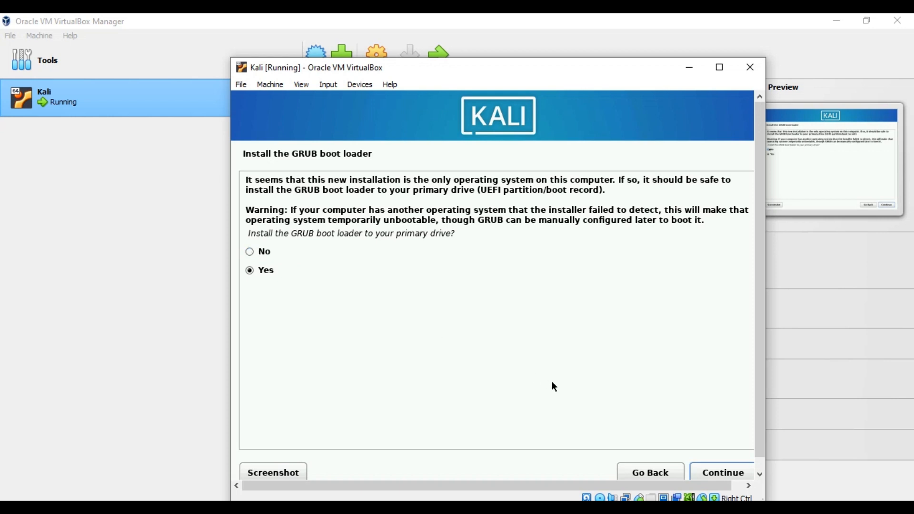
# Confirm installing the GRUB boot loader and put it on /dev/sda.
pyautogui.click(731, 475)
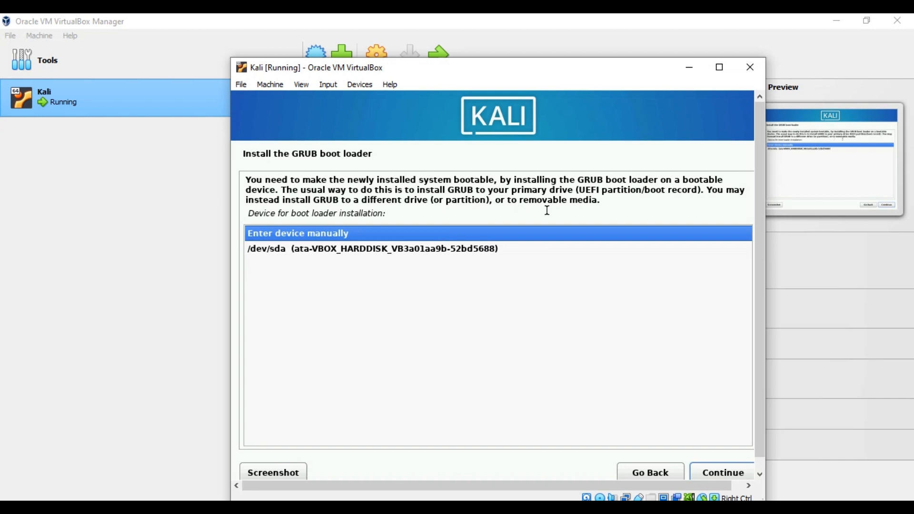
pyautogui.click(472, 250)
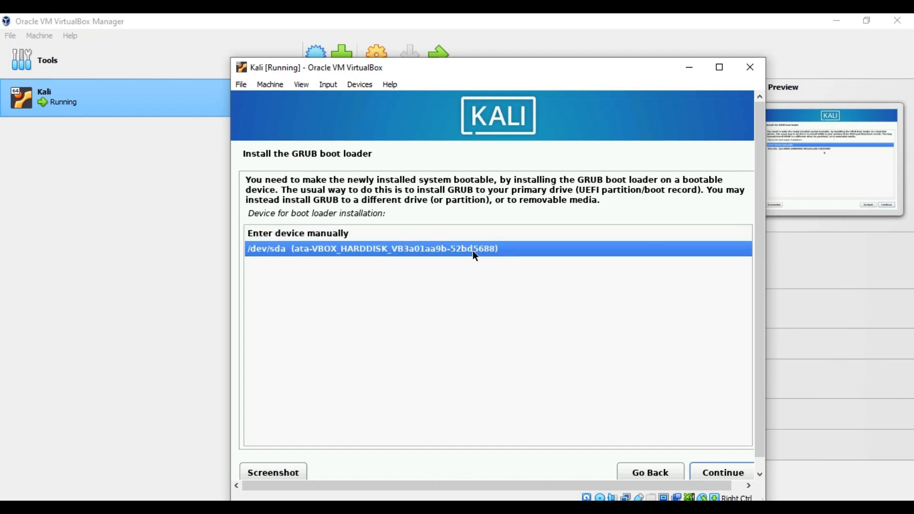
pyautogui.click(727, 472)
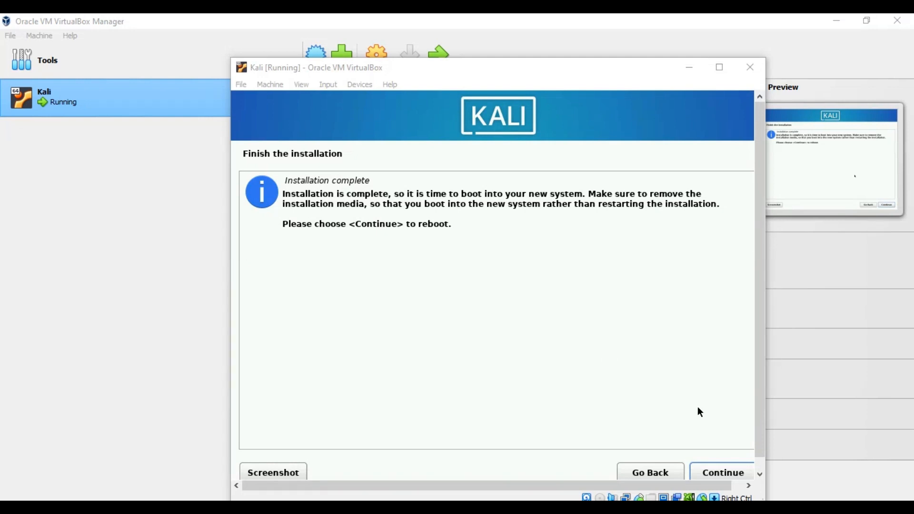
# Continue from the Installation complete page to reboot the Kali VM.
pyautogui.click(724, 473)
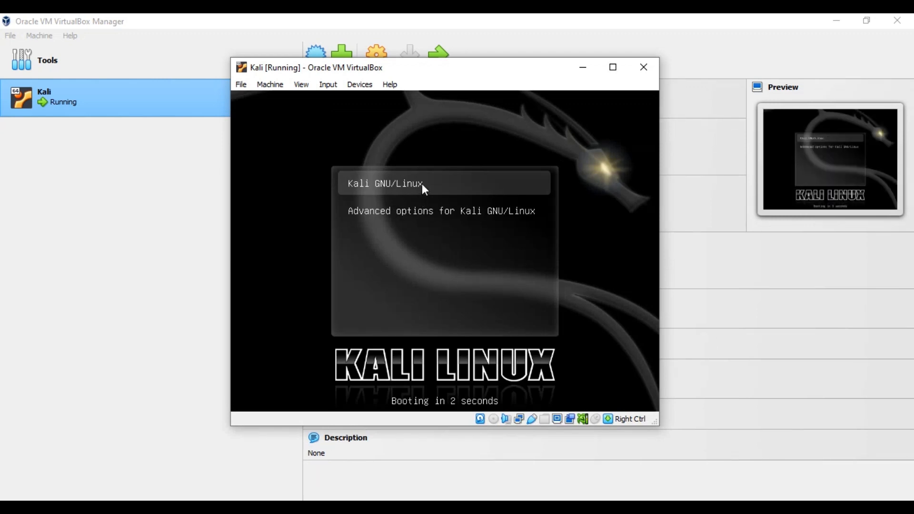
# Boot Kali GNU/Linux immediately from the GRUB menu.
pyautogui.press('Return')
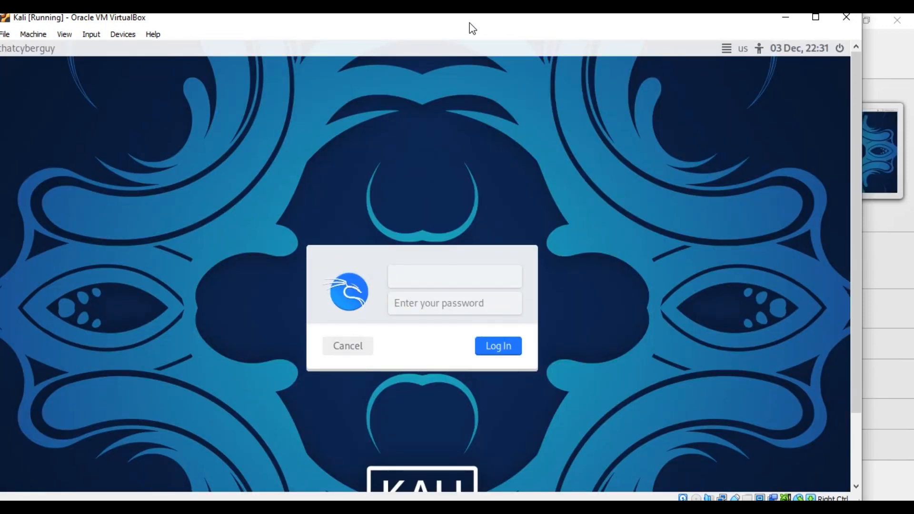
# Log in to Kali with the new user's username and password.
pyautogui.write('thatcyberguy')
pyautogui.press('Tab')
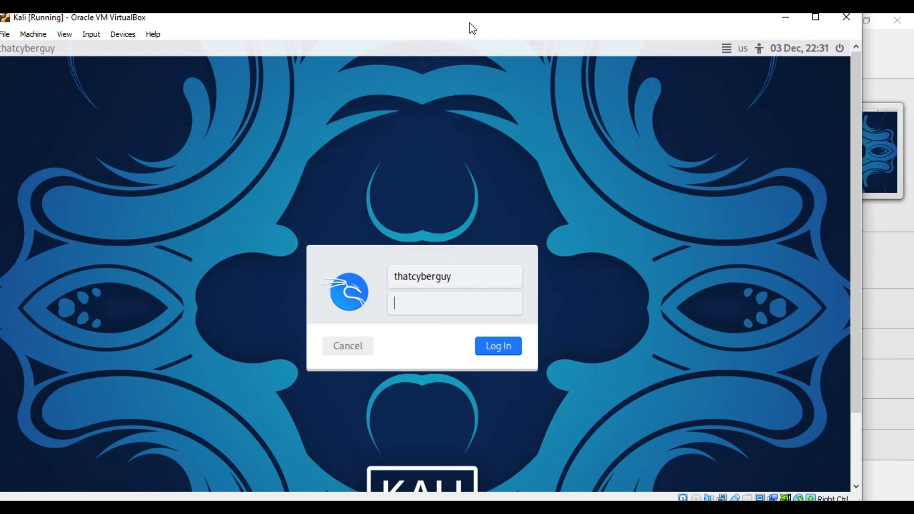
pyautogui.write('••••••••••••••')
pyautogui.press('Return')
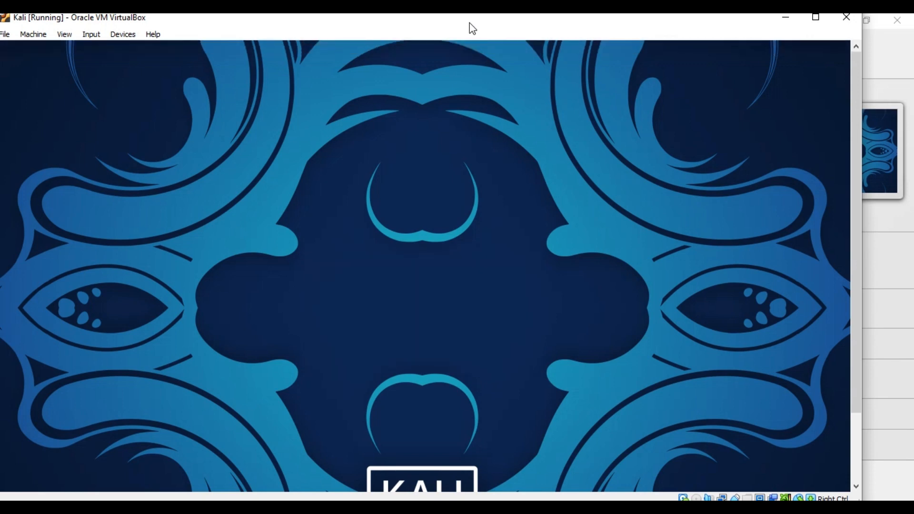
# Reposition the Kali VM window and maximize it to fill the screen.
pyautogui.moveTo(472, 29); pyautogui.dragTo(504, 31)
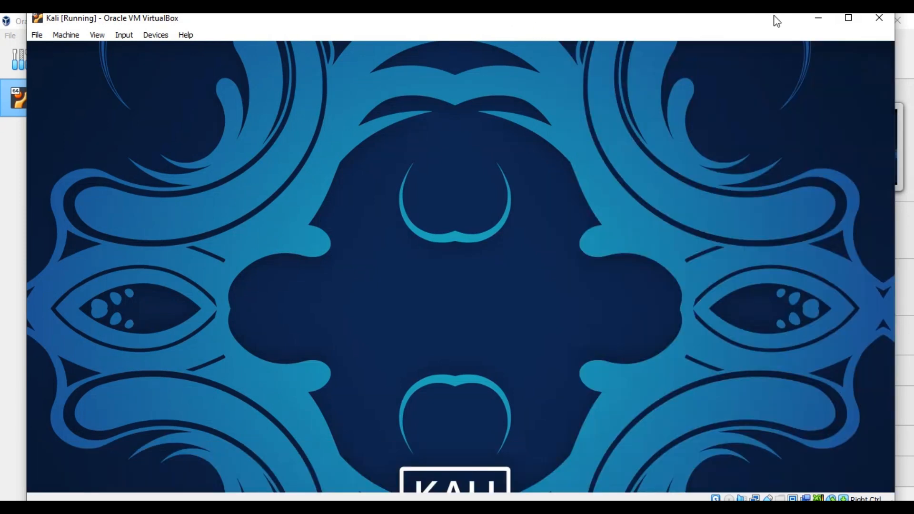
pyautogui.click(849, 17)
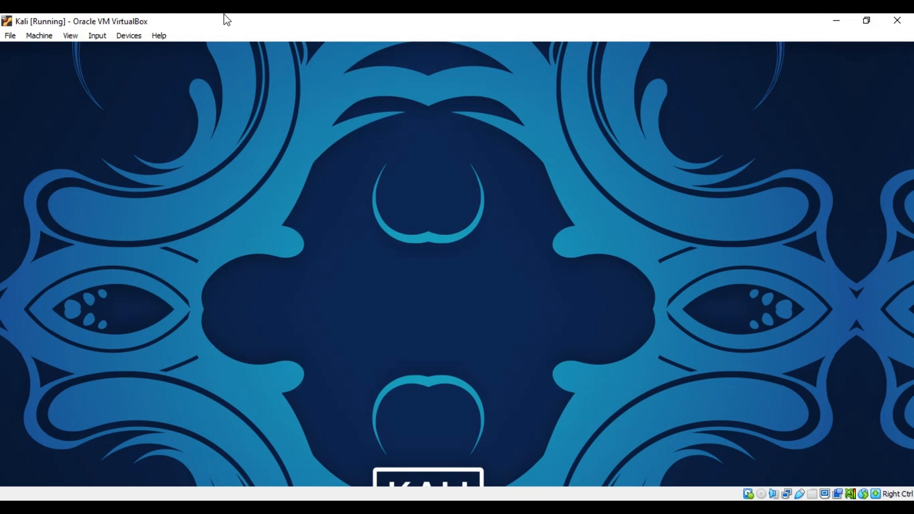
# Open a VirtualBox window menu, then dismiss it by clicking on the Kali desktop.
pyautogui.click(11, 38)
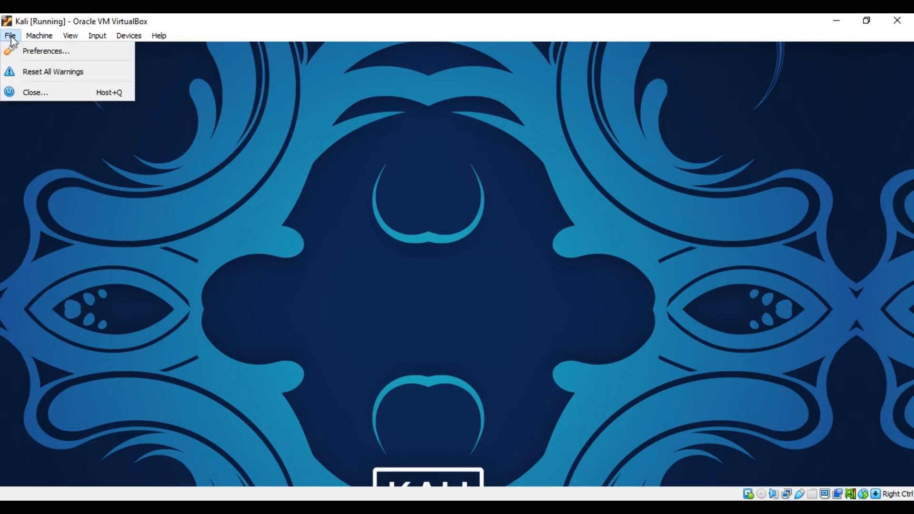
pyautogui.click(287, 150)
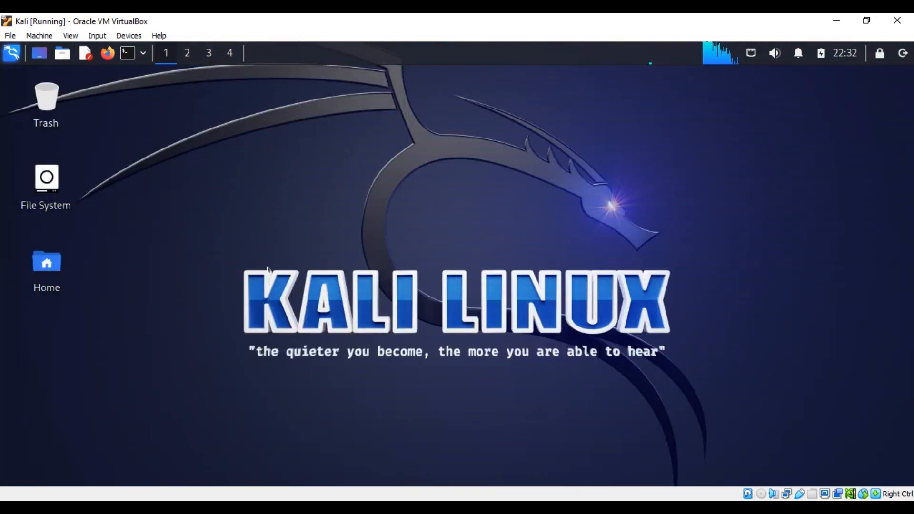
pyautogui.moveTo(253, 351); pyautogui.dragTo(443, 361)
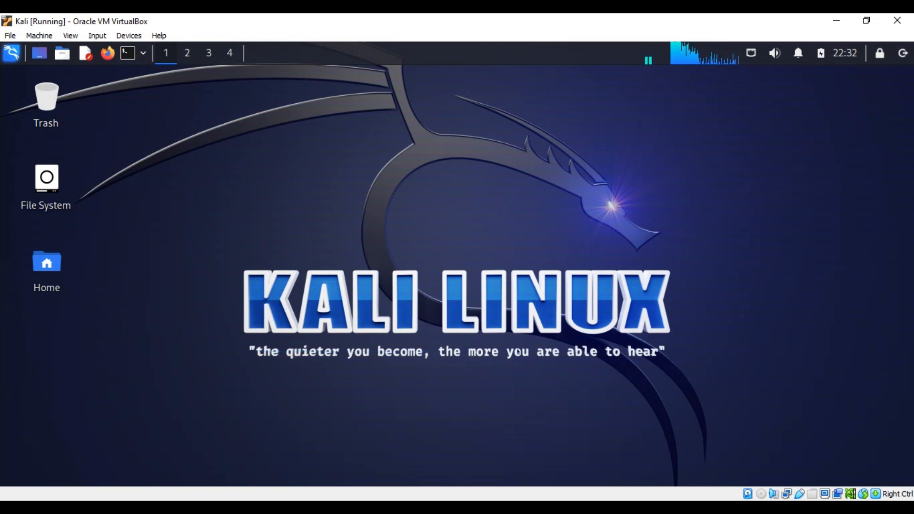